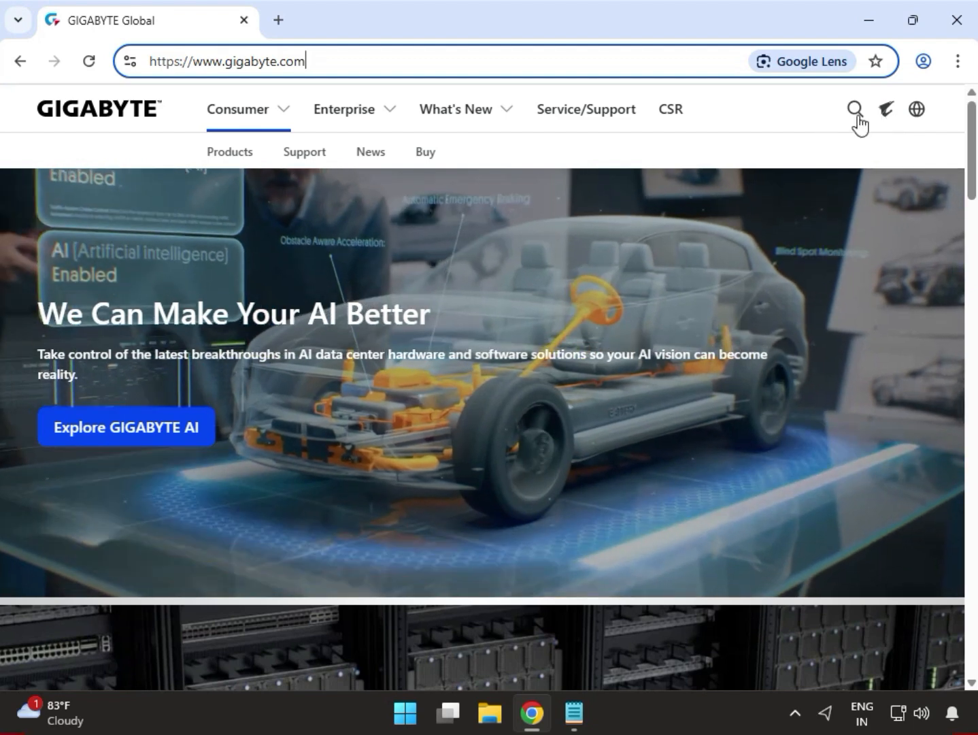
- Search the GIGABYTE website for "B650M D2HP", pasting the model name and choosing the matching suggestion
{"action": "left_click", "coordinate": [855, 117]}
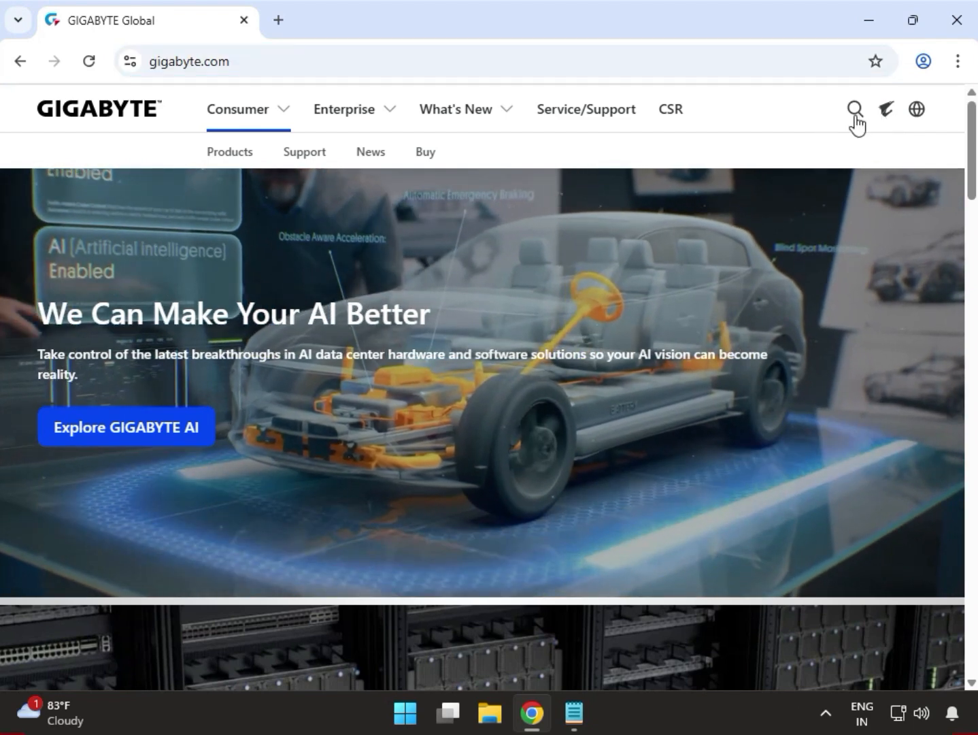
{"action": "left_click", "coordinate": [853, 117]}
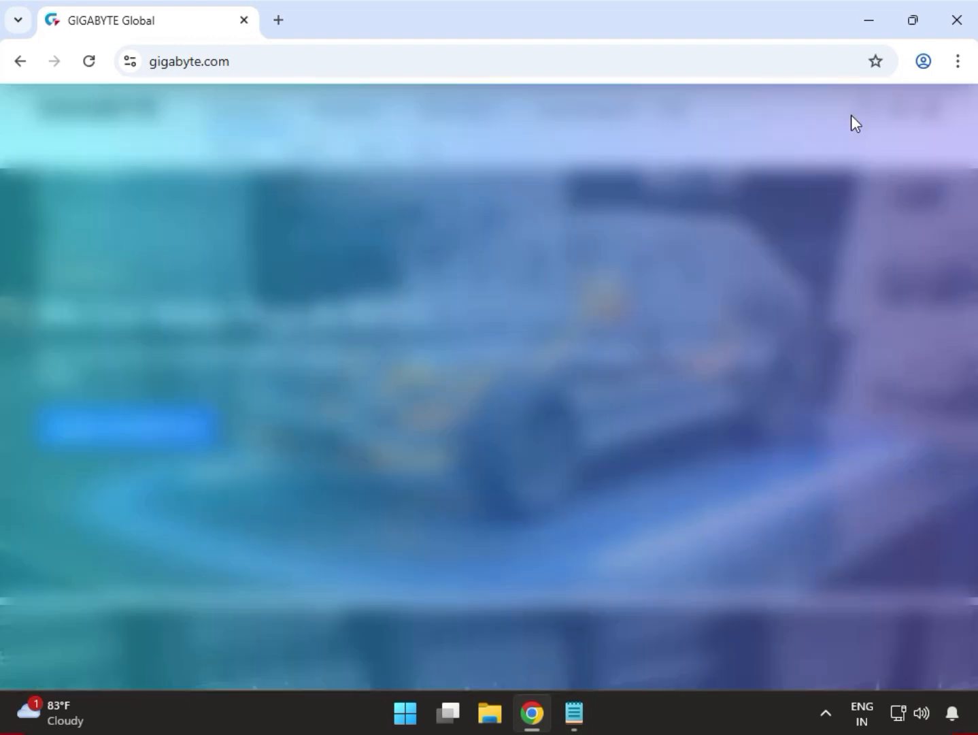
{"action": "left_click", "coordinate": [106, 103]}
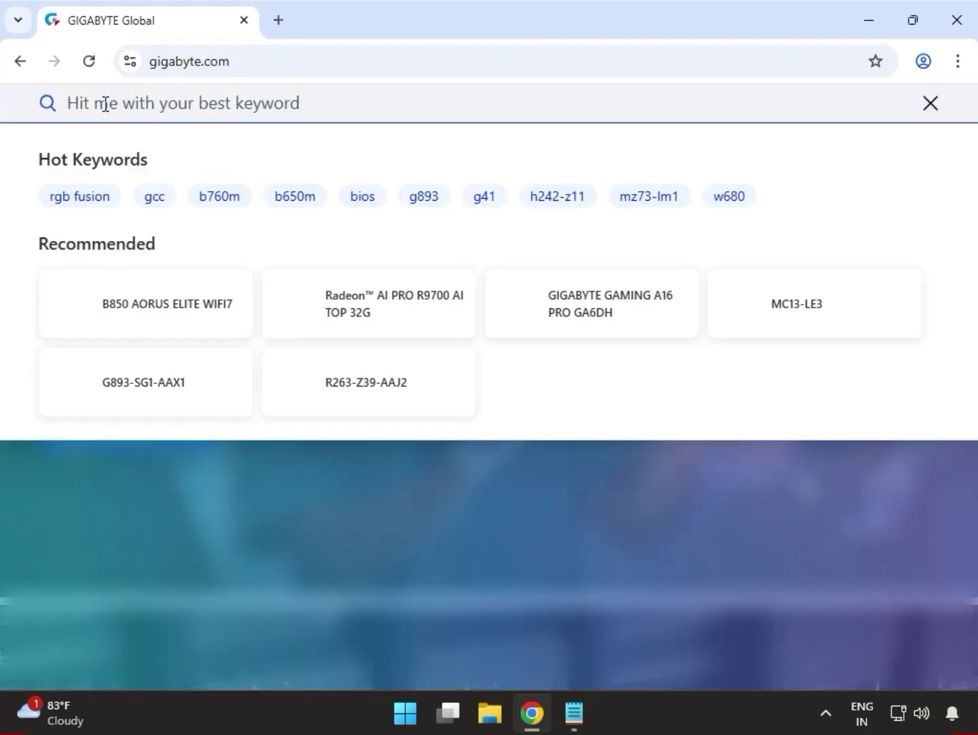
{"action": "right_click", "coordinate": [105, 103]}
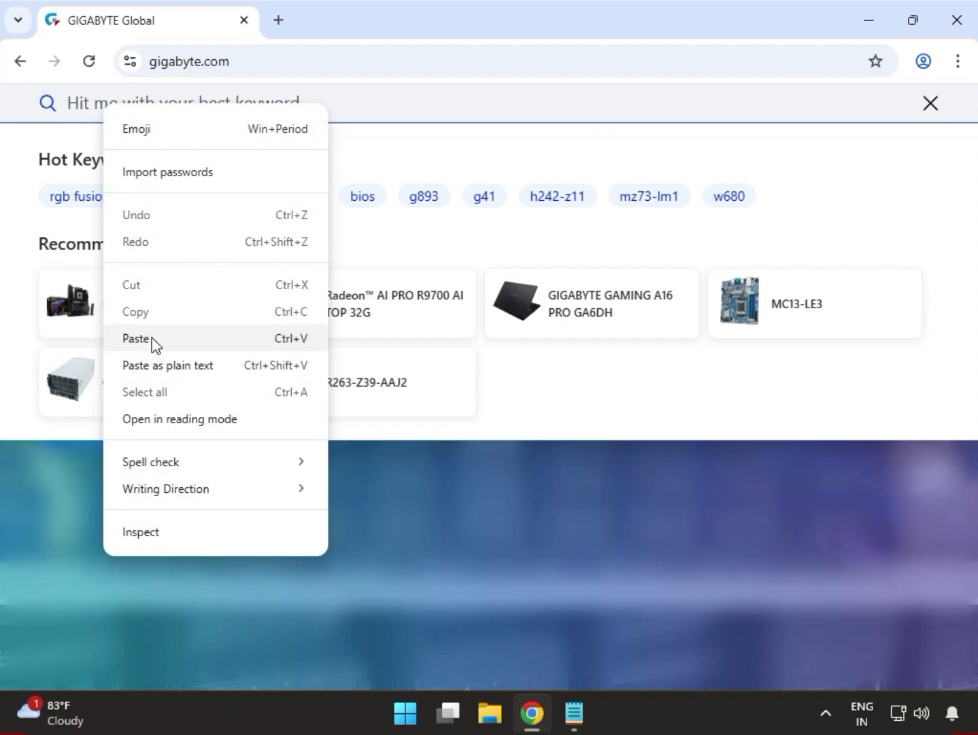
{"action": "left_click", "coordinate": [152, 337]}
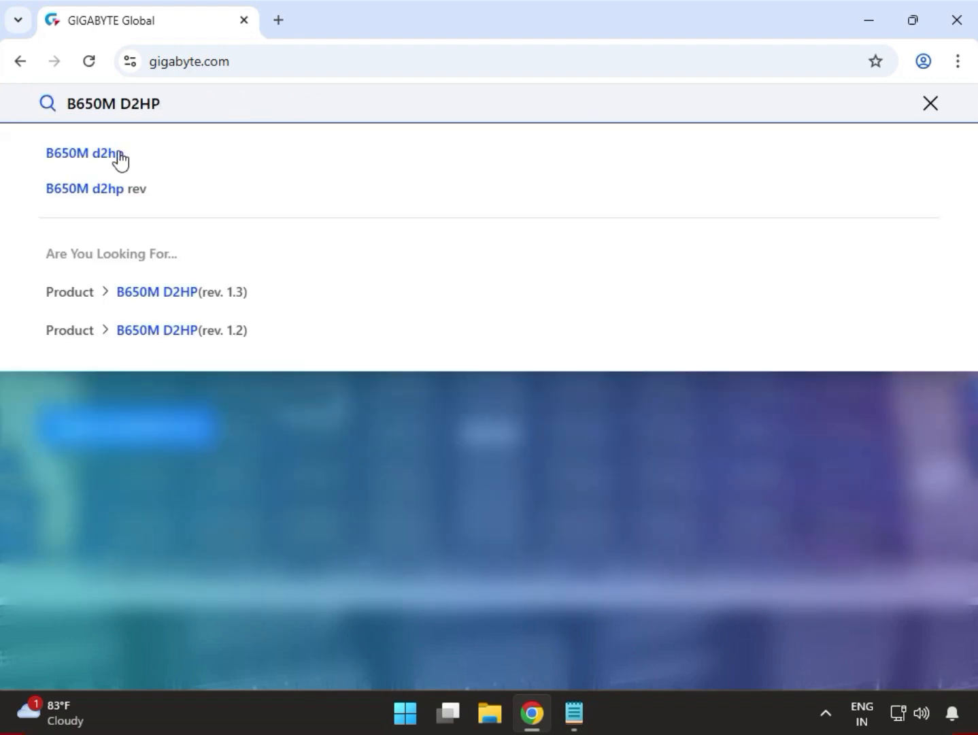
{"action": "left_click", "coordinate": [111, 158]}
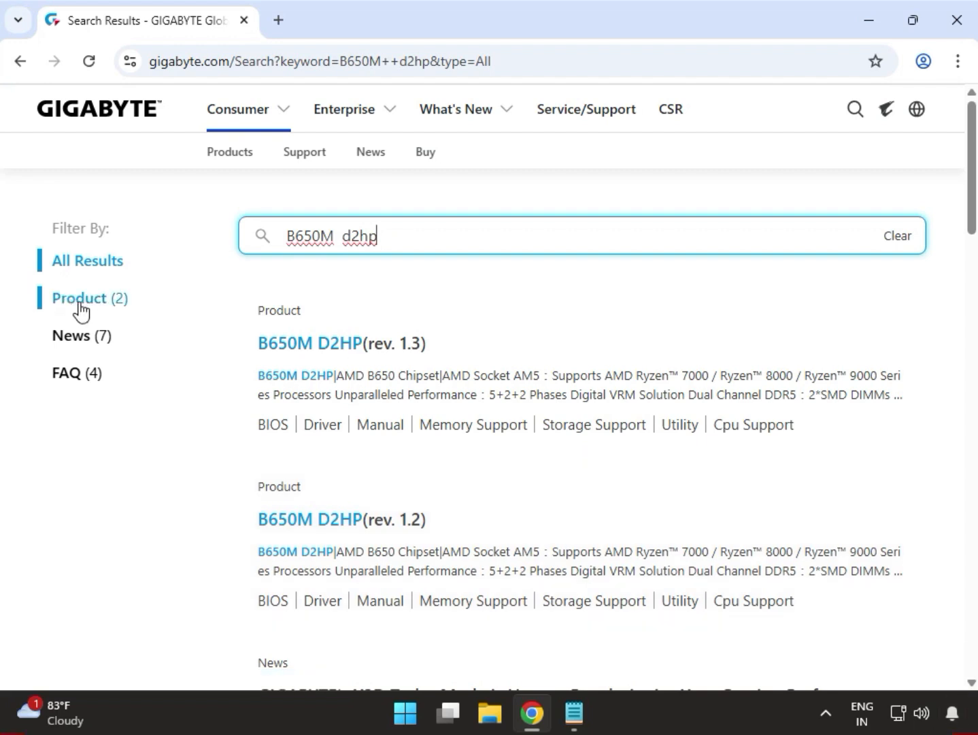
- Filter the search results to products and open the B650M D2HP (rev. 1.3) product page
{"action": "left_click", "coordinate": [80, 307]}
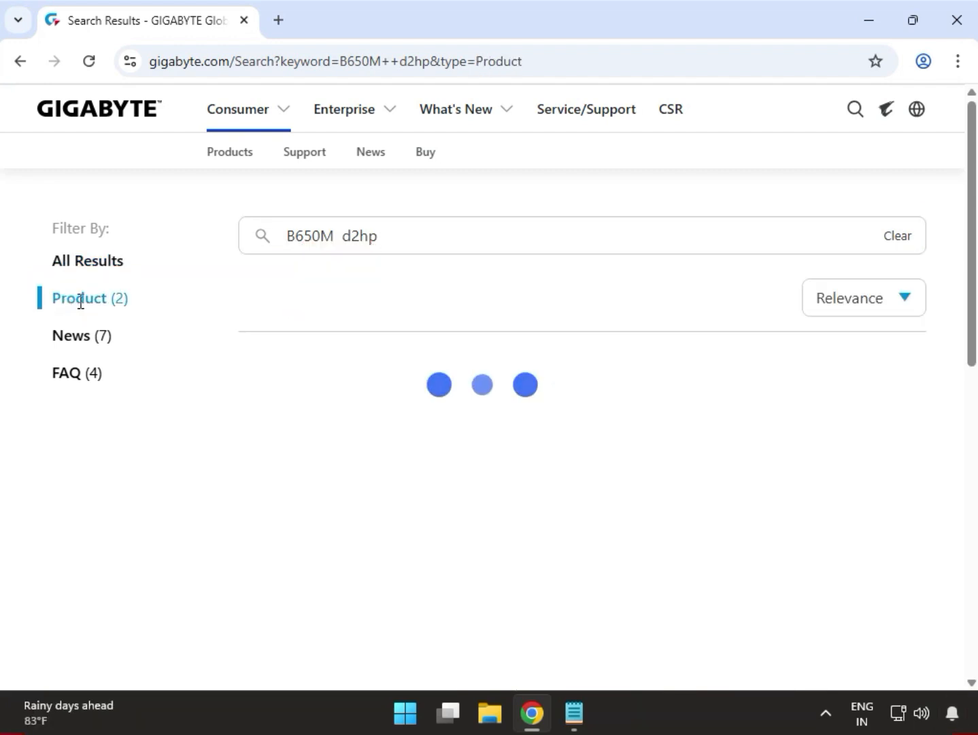
{"action": "left_click_drag", "start_coordinate": [70, 299], "coordinate": [106, 305]}
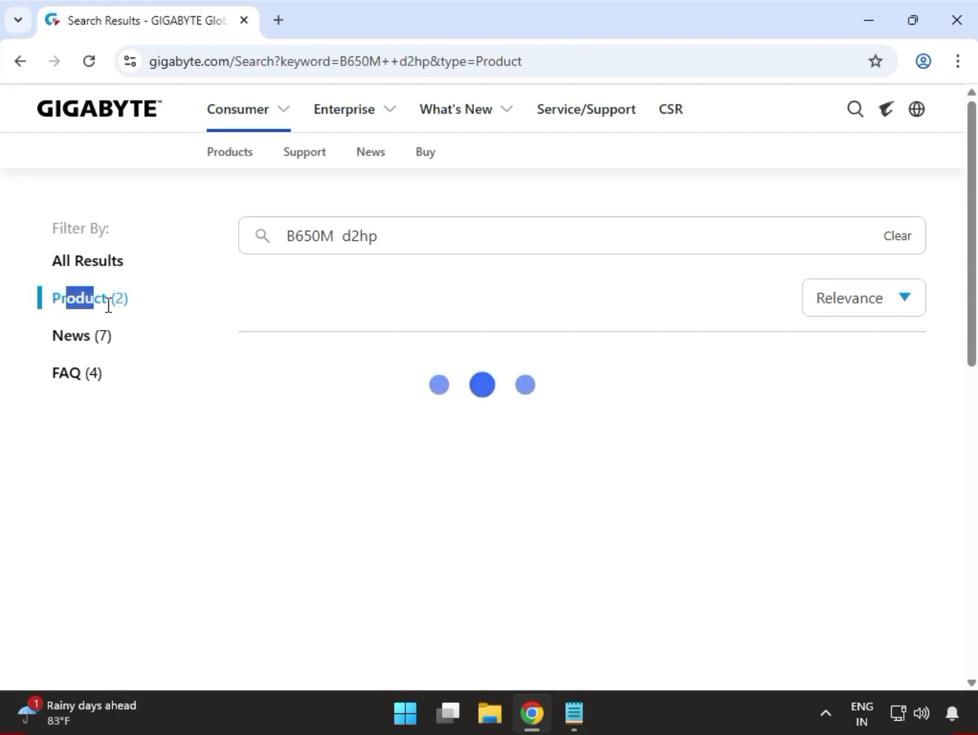
{"action": "left_click", "coordinate": [25, 178]}
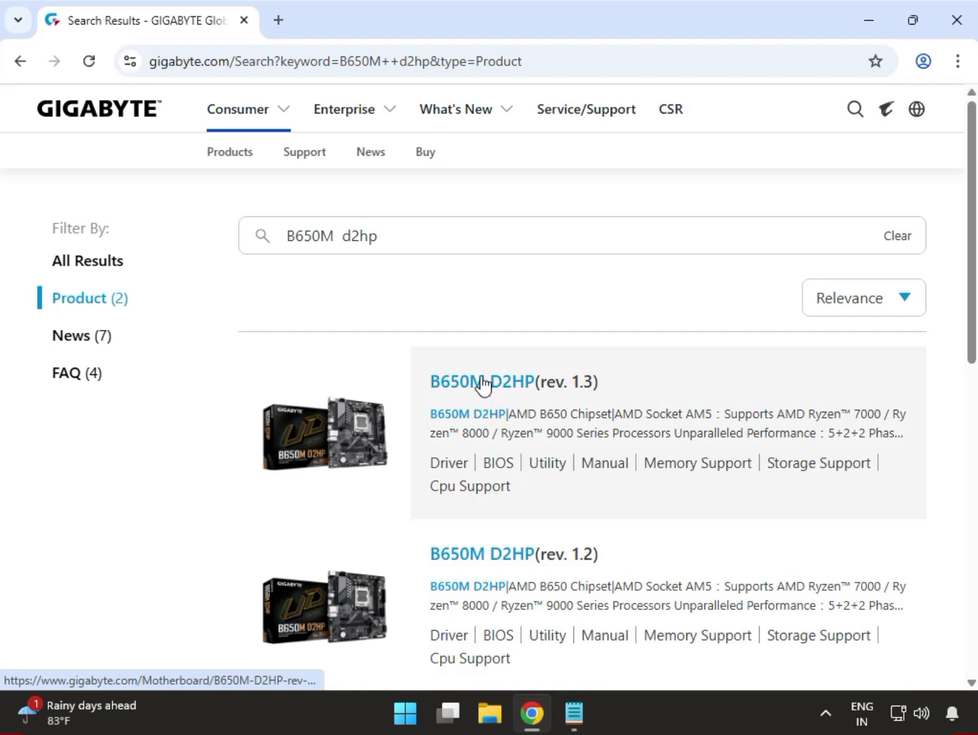
{"action": "left_click", "coordinate": [483, 382]}
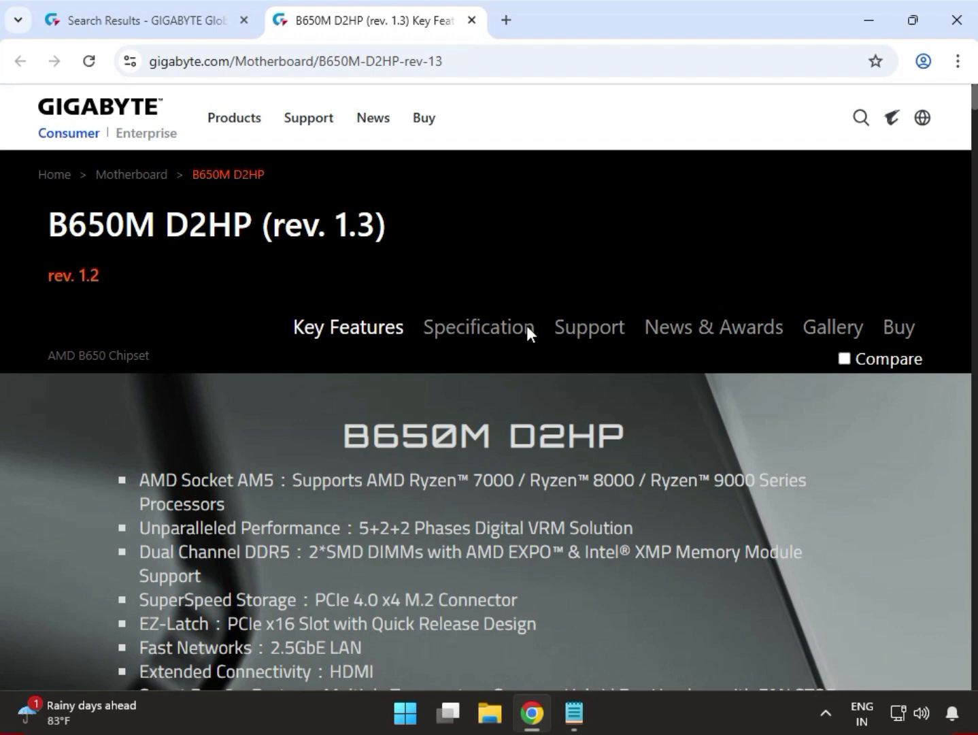
- Open the motherboard's support downloads and set the driver OS to Windows 11 64bit
{"action": "left_click", "coordinate": [571, 330]}
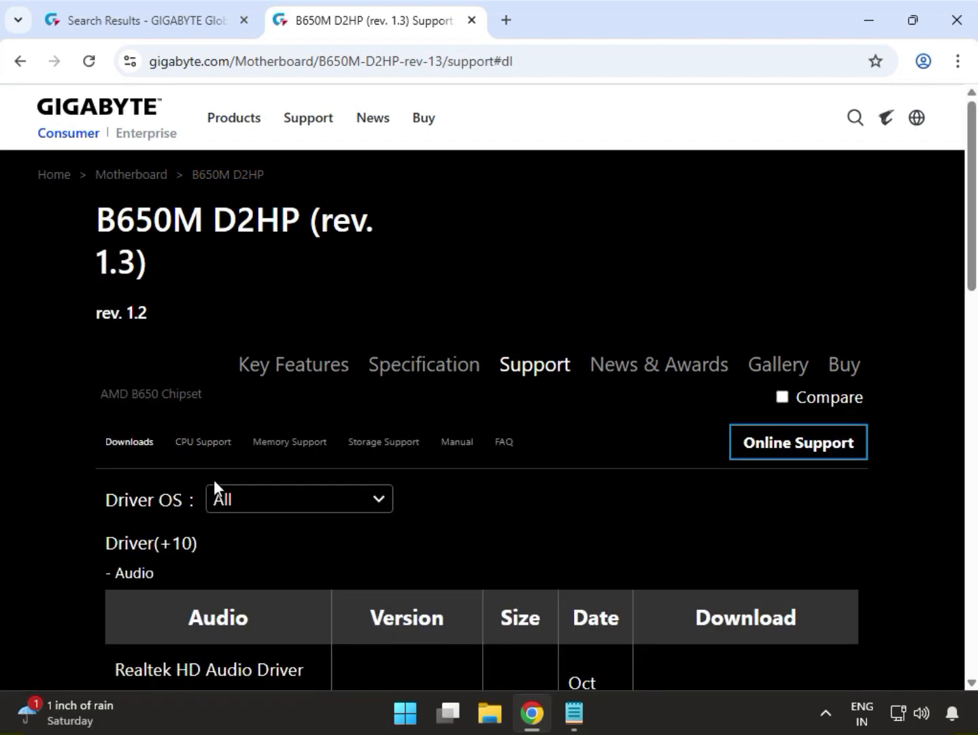
{"action": "left_click", "coordinate": [249, 507]}
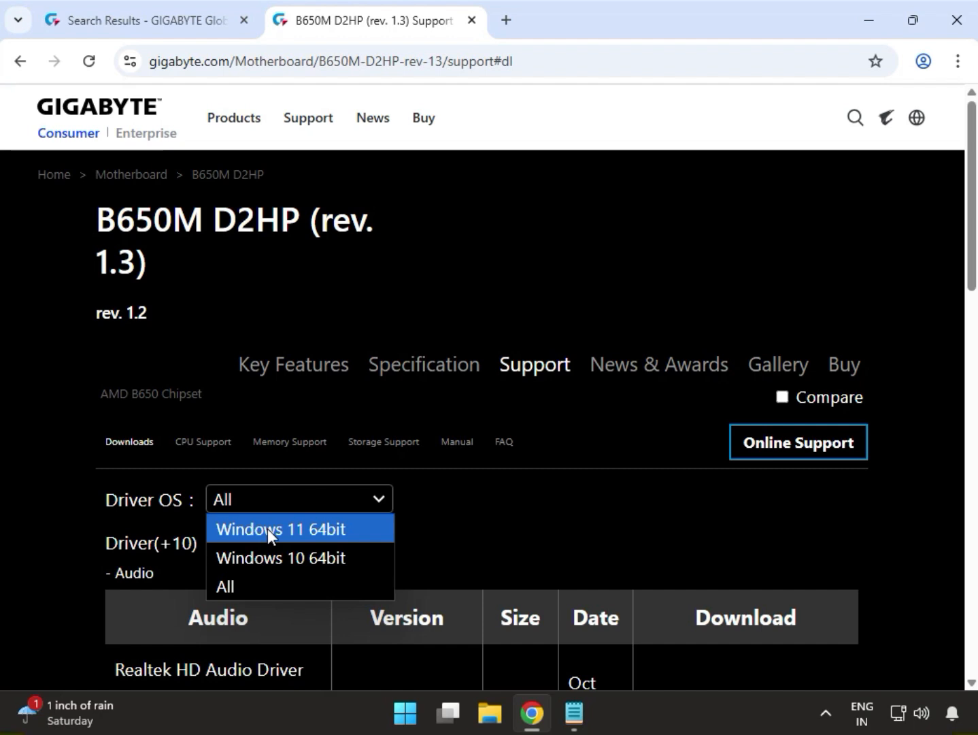
{"action": "left_click", "coordinate": [267, 530]}
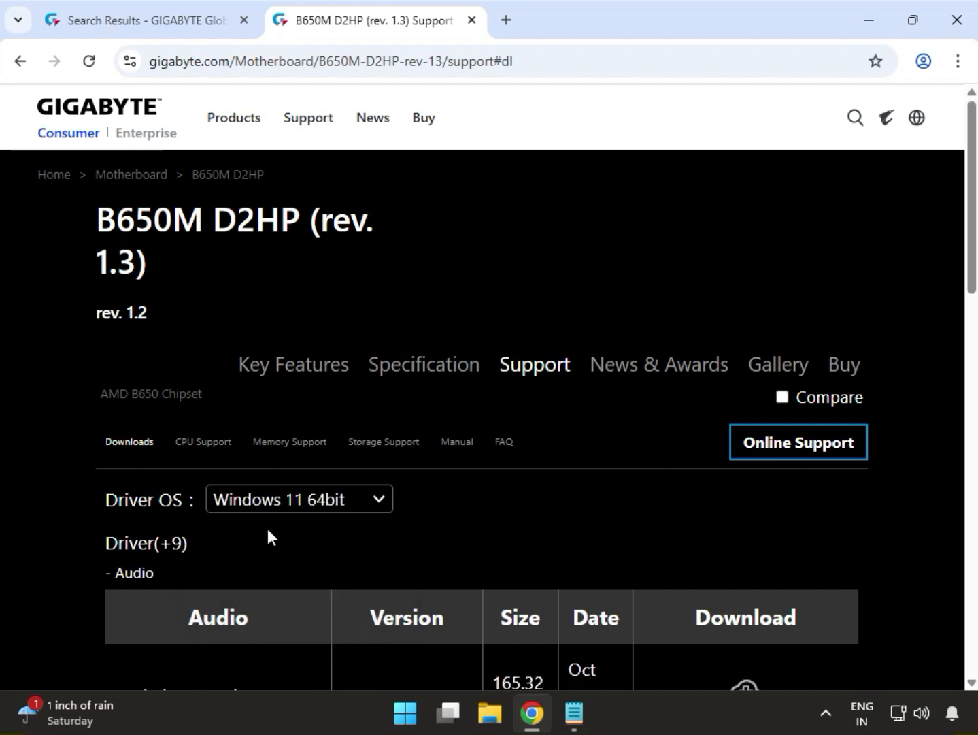
- Download the Realtek HD Audio Driver, version 6.0.9733.1, from the Audio drivers table
{"action": "scroll", "coordinate": [431, 548], "scroll_direction": "down", "scroll_amount": 5}
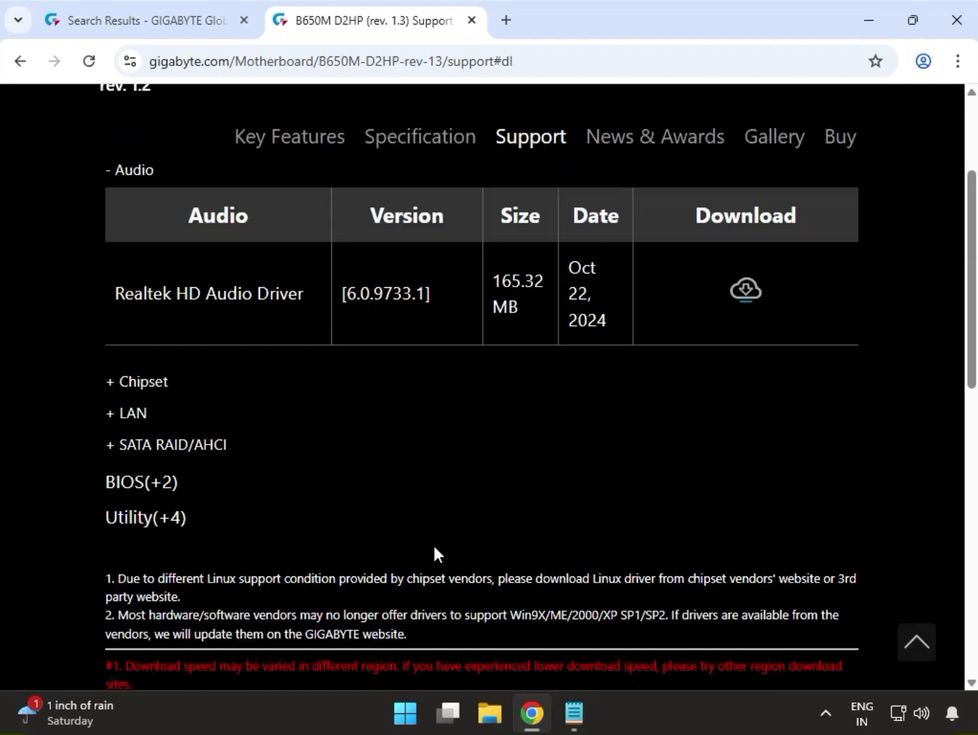
{"action": "scroll", "coordinate": [251, 534], "scroll_direction": "up", "scroll_amount": 1}
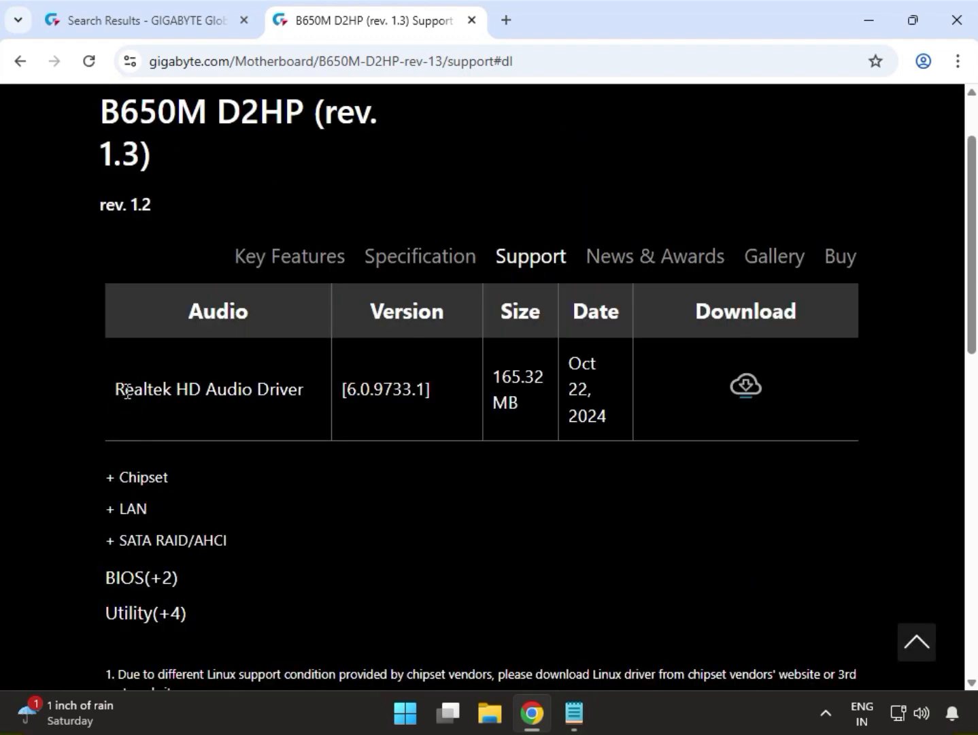
{"action": "scroll", "coordinate": [166, 401], "scroll_direction": "up", "scroll_amount": 4}
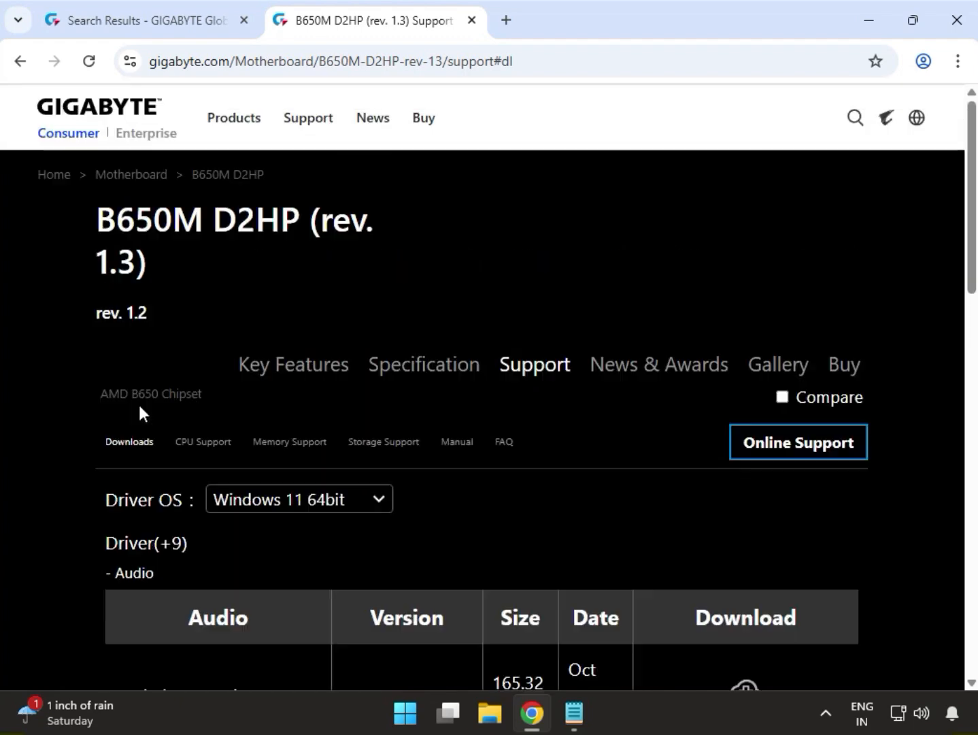
{"action": "double_click", "coordinate": [119, 572]}
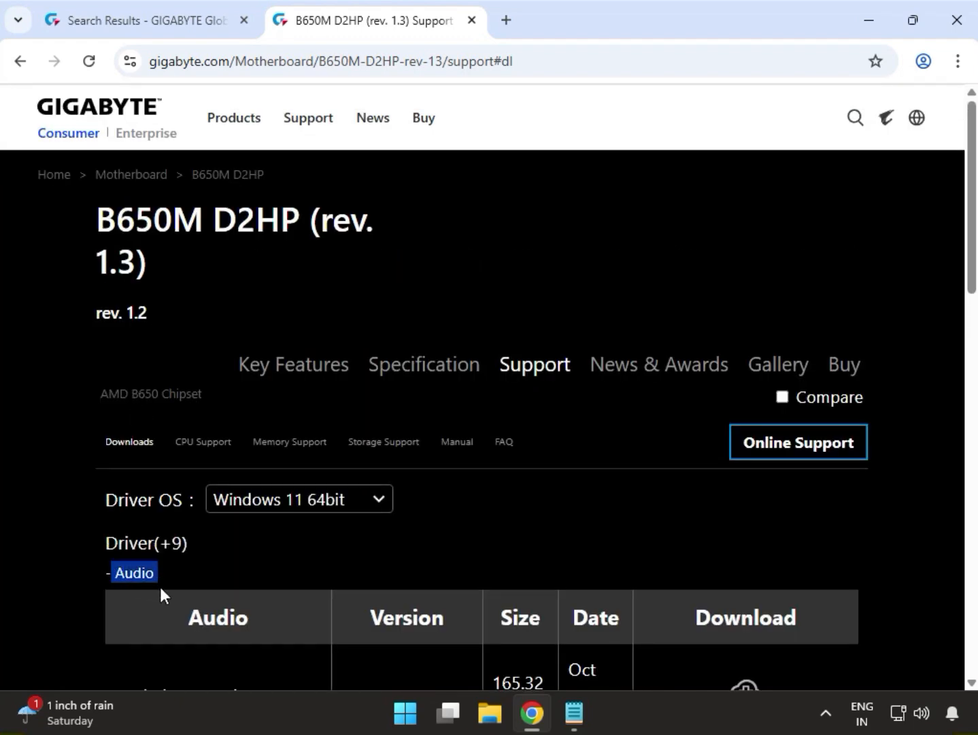
{"action": "scroll", "coordinate": [453, 545], "scroll_direction": "down", "scroll_amount": 1}
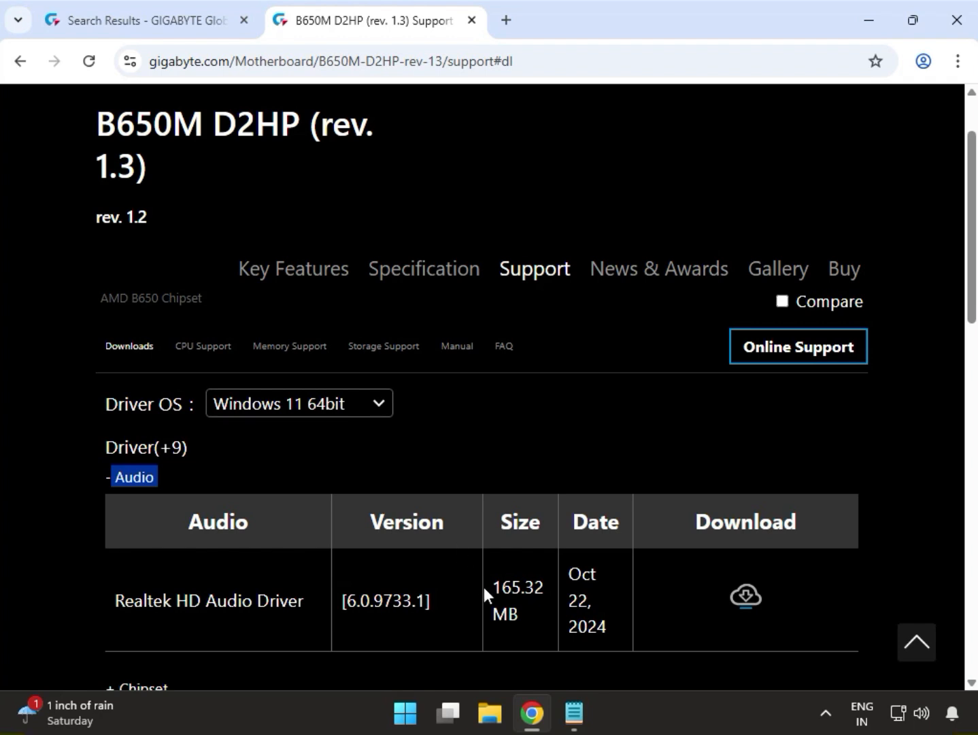
{"action": "left_click_drag", "start_coordinate": [495, 590], "coordinate": [543, 597]}
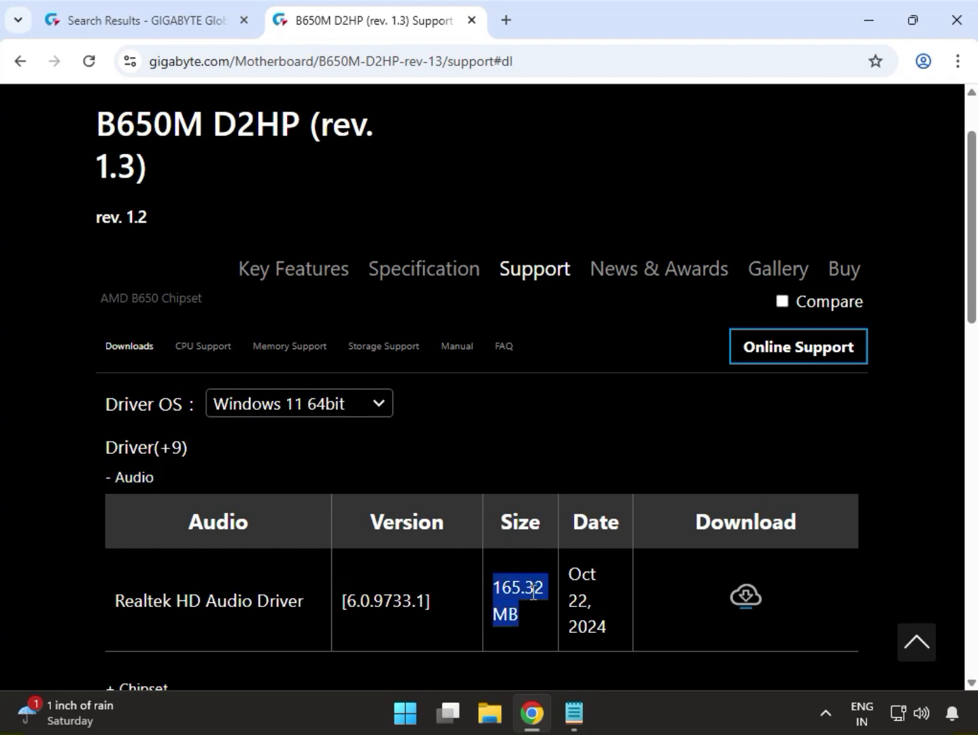
{"action": "left_click", "coordinate": [748, 600]}
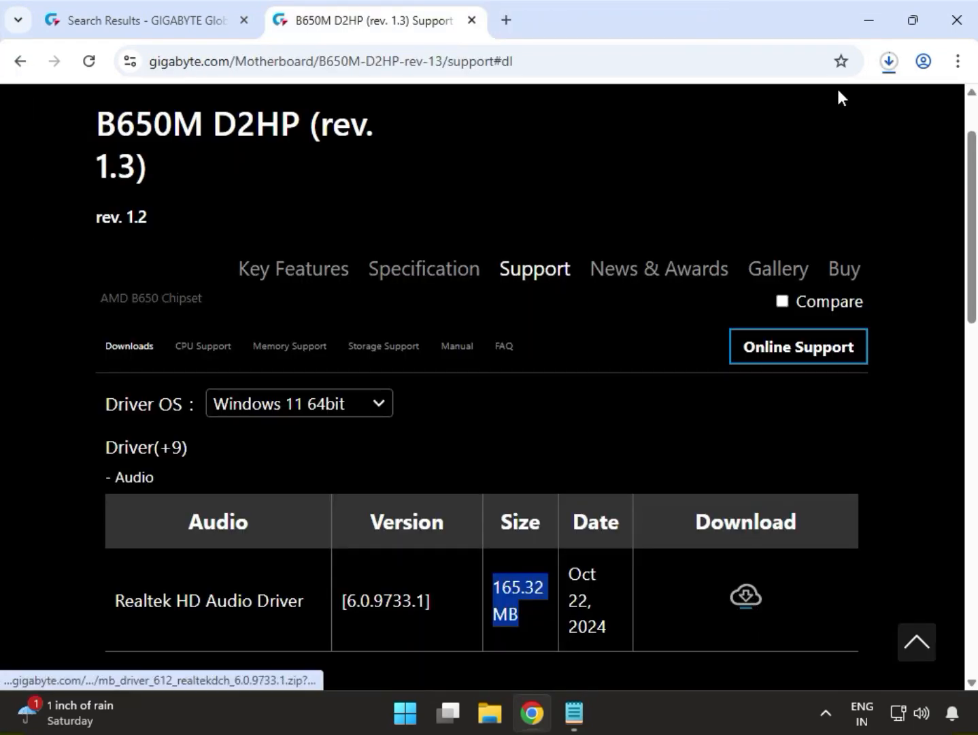
- Run the installer inside the downloaded mb_driver_612_realtekdch_6.0.9733.1.zip, allow it to make changes, and close the archive
{"action": "left_click", "coordinate": [888, 64]}
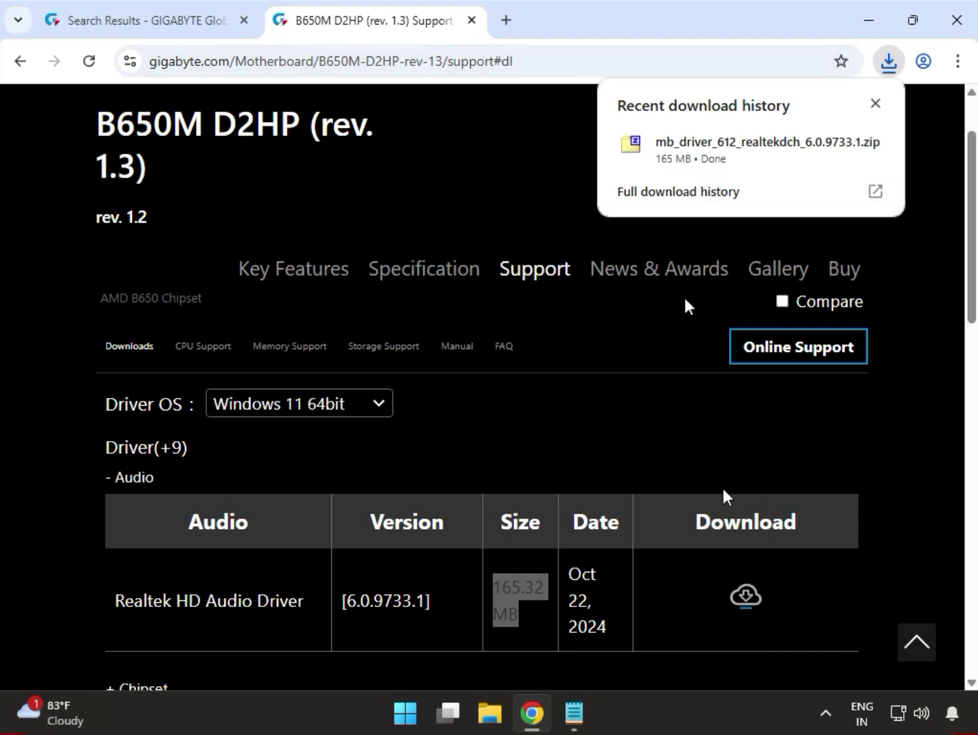
{"action": "mouse_move", "coordinate": [671, 152]}
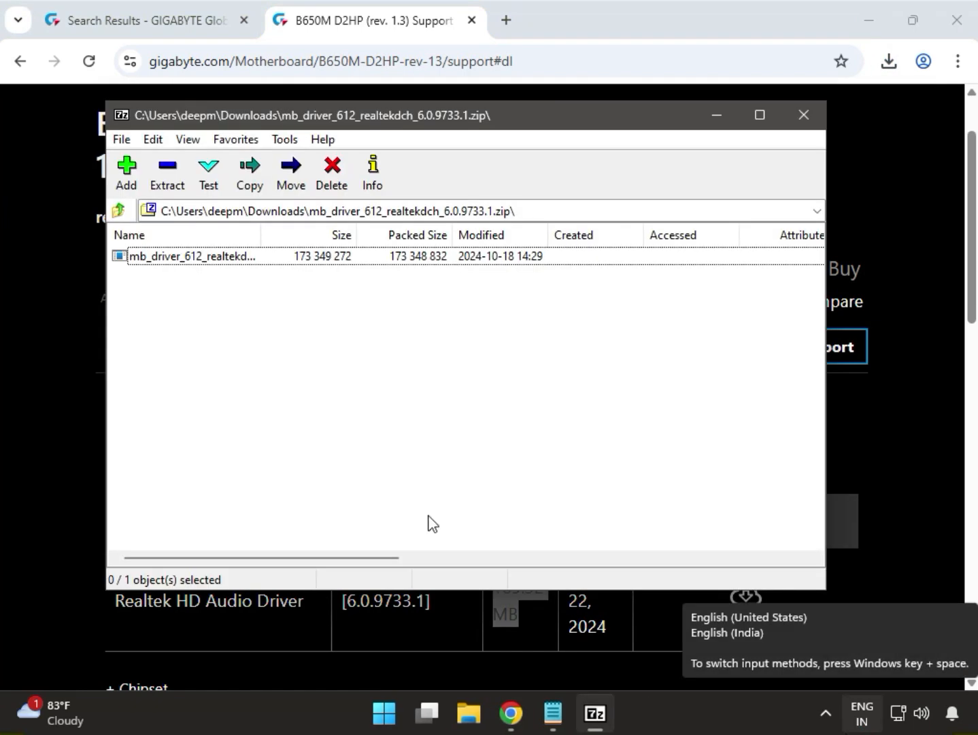
{"action": "double_click", "coordinate": [145, 256]}
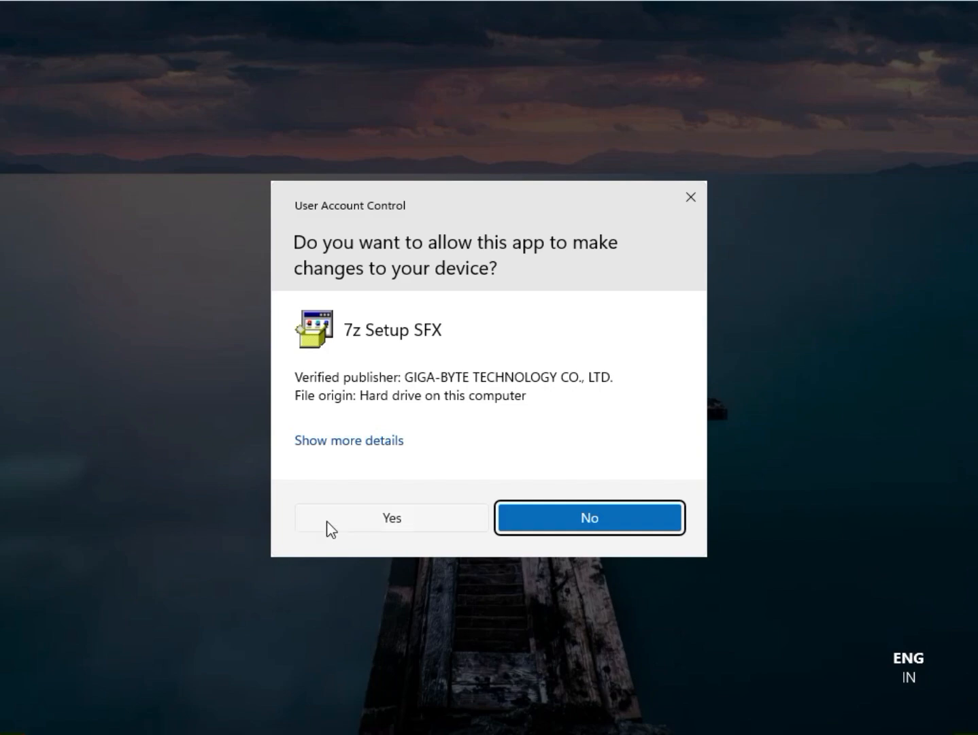
{"action": "left_click", "coordinate": [314, 507]}
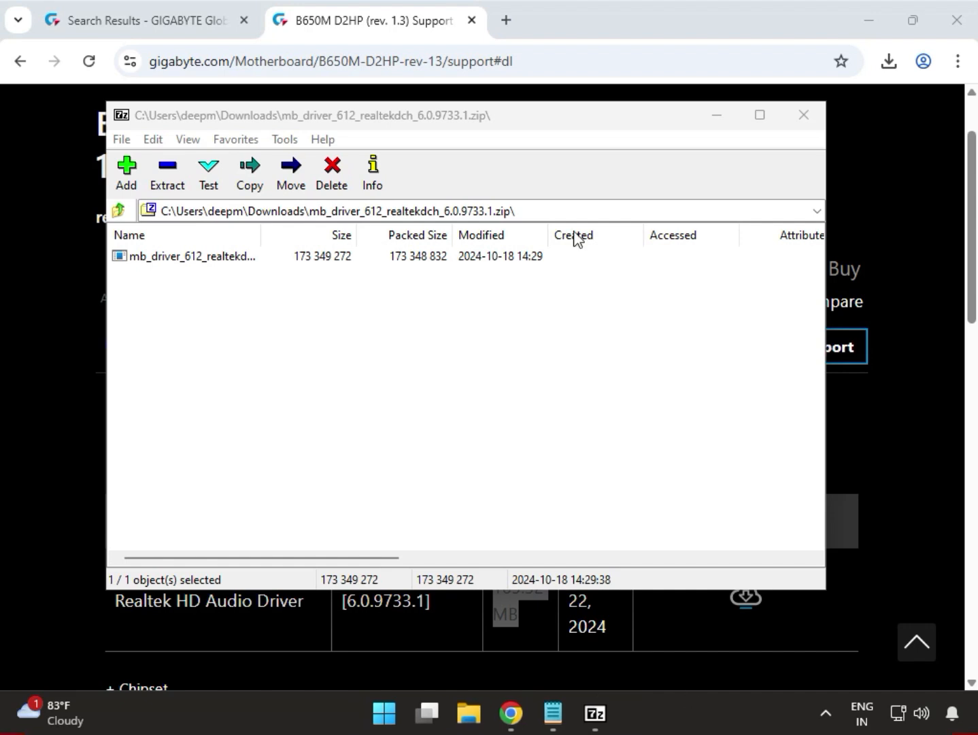
{"action": "left_click", "coordinate": [804, 113]}
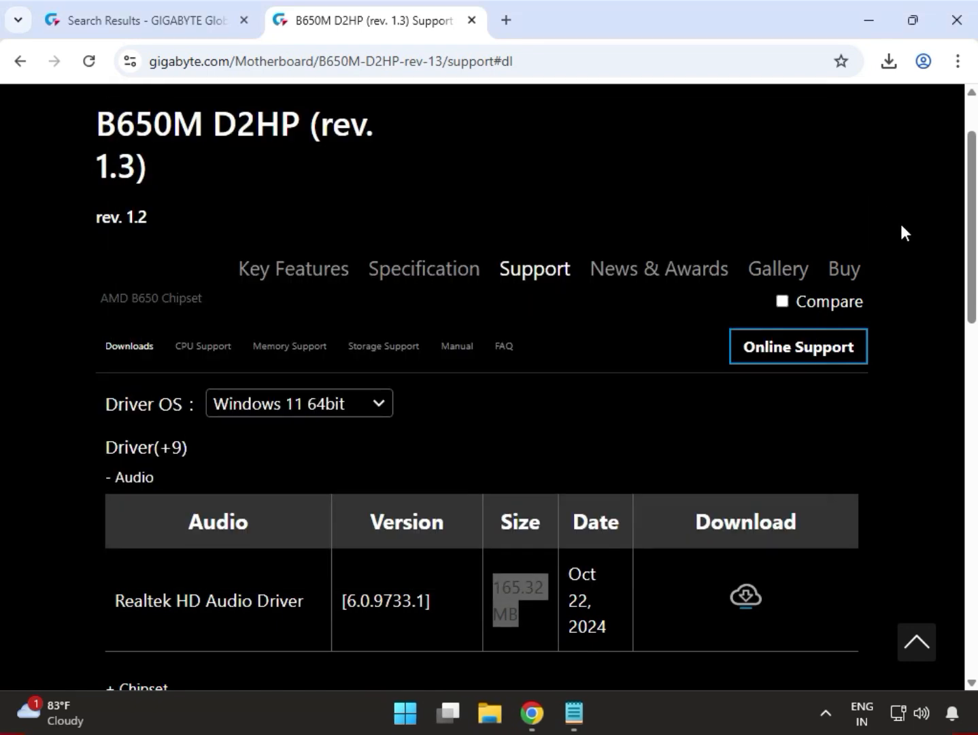
- Reduce the browser's page zoom to 90% for the motherboard support page
{"action": "left_click", "coordinate": [901, 246]}
{"action": "scroll", "coordinate": [900, 245], "scroll_direction": "down", "scroll_amount": 4}
{"action": "scroll", "coordinate": [898, 249], "scroll_direction": "down", "scroll_amount": 1}
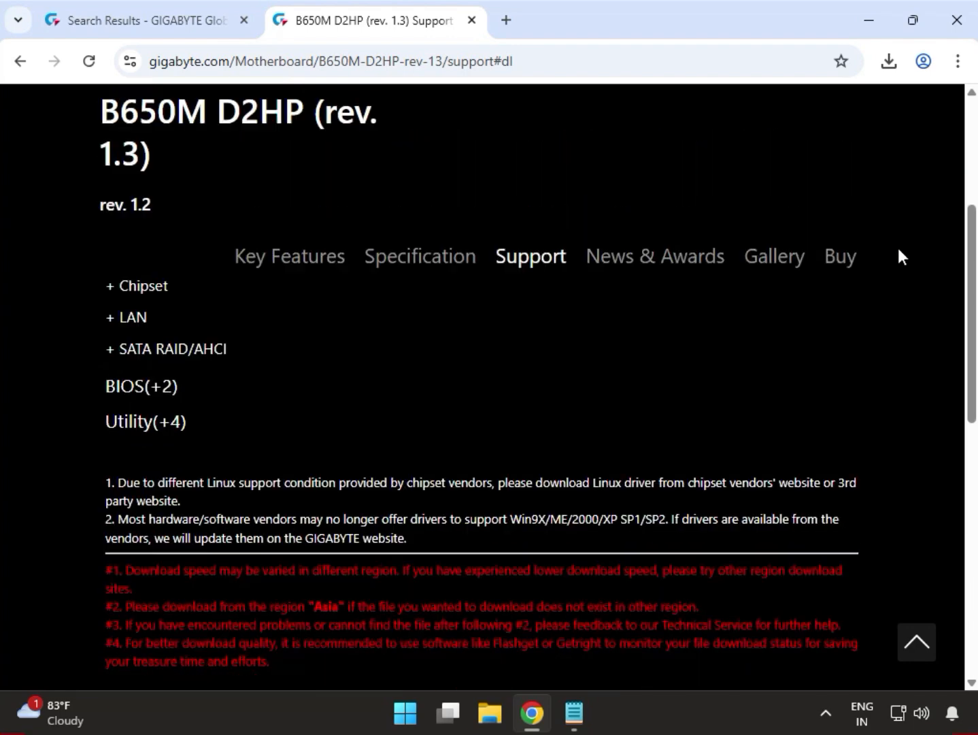
{"action": "scroll", "coordinate": [897, 262], "scroll_direction": "up", "scroll_amount": 5}
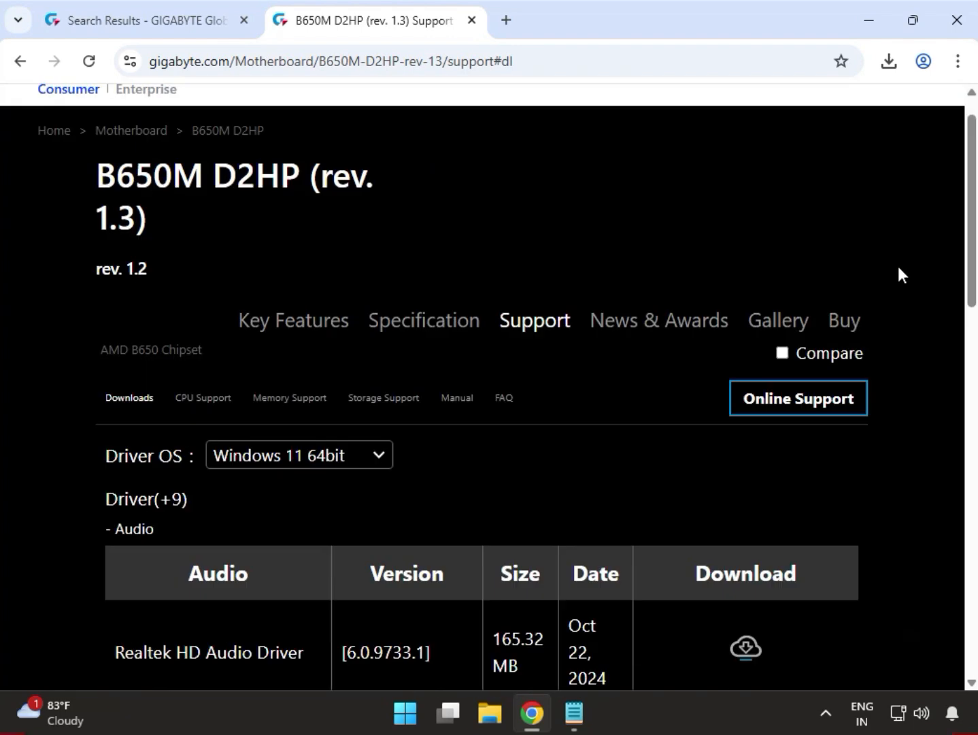
{"action": "scroll", "coordinate": [900, 268], "scroll_direction": "down", "scroll_amount": 1}
{"action": "scroll", "coordinate": [430, 452], "scroll_direction": "down", "scroll_amount": 4}
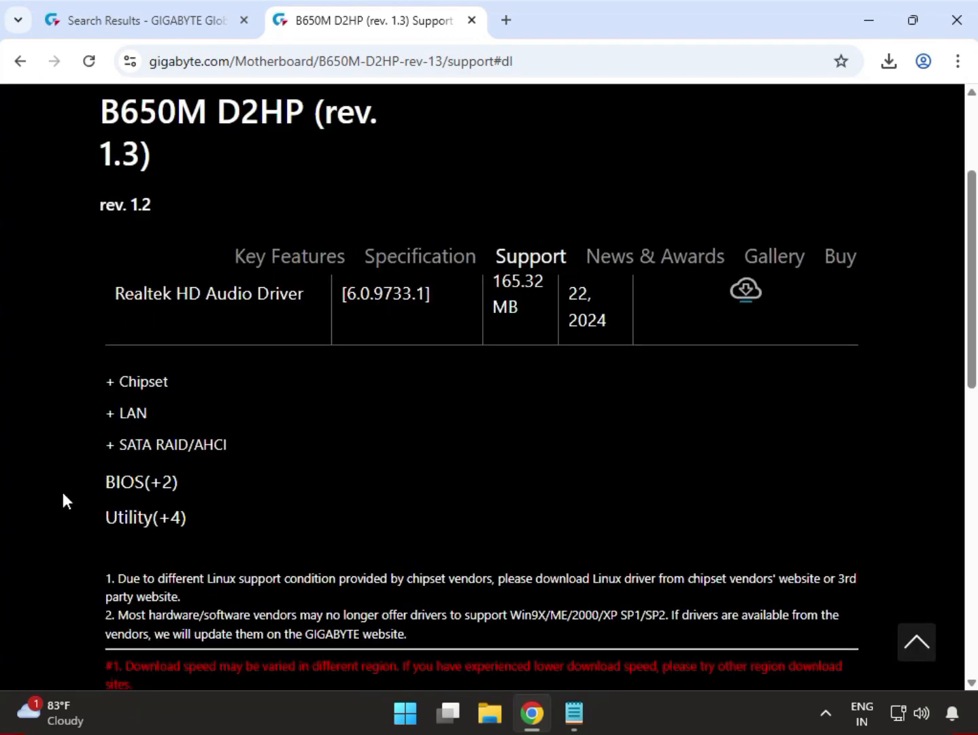
{"action": "left_click", "coordinate": [957, 62]}
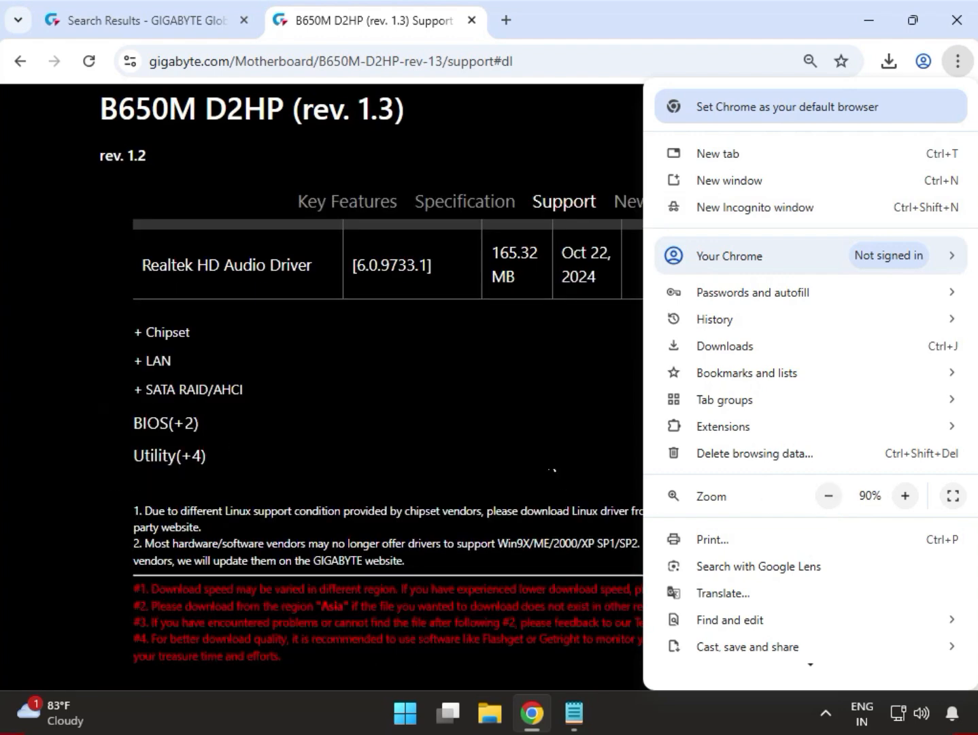
{"action": "left_click", "coordinate": [548, 448]}
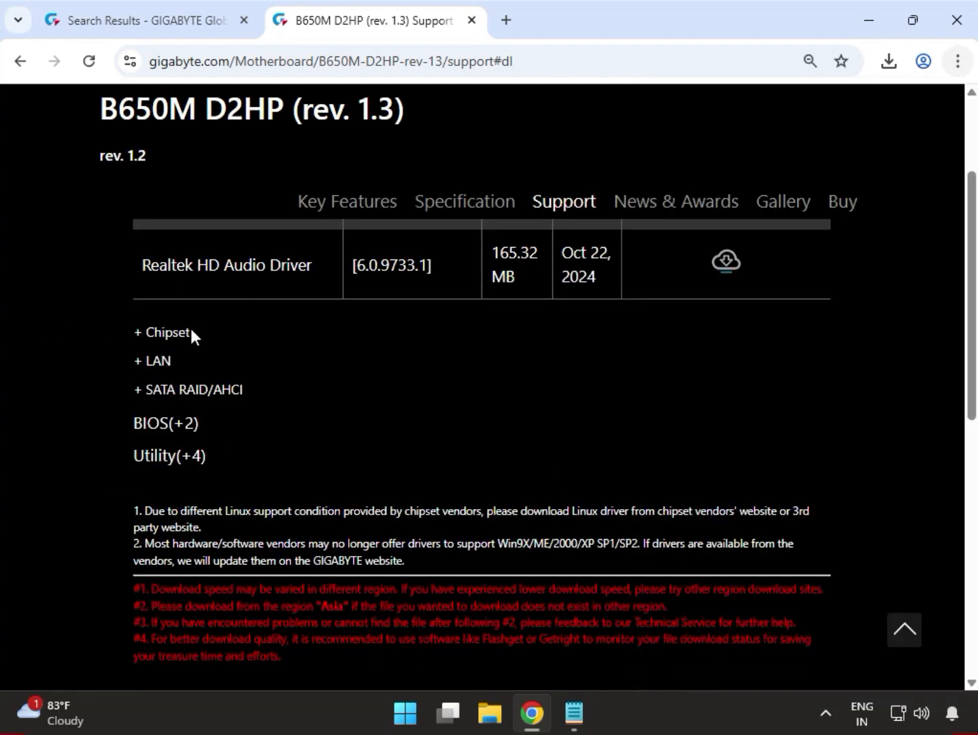
- Reopen the Driver section of the support page and expand its Chipset category
{"action": "left_click_drag", "start_coordinate": [200, 337], "coordinate": [148, 339]}
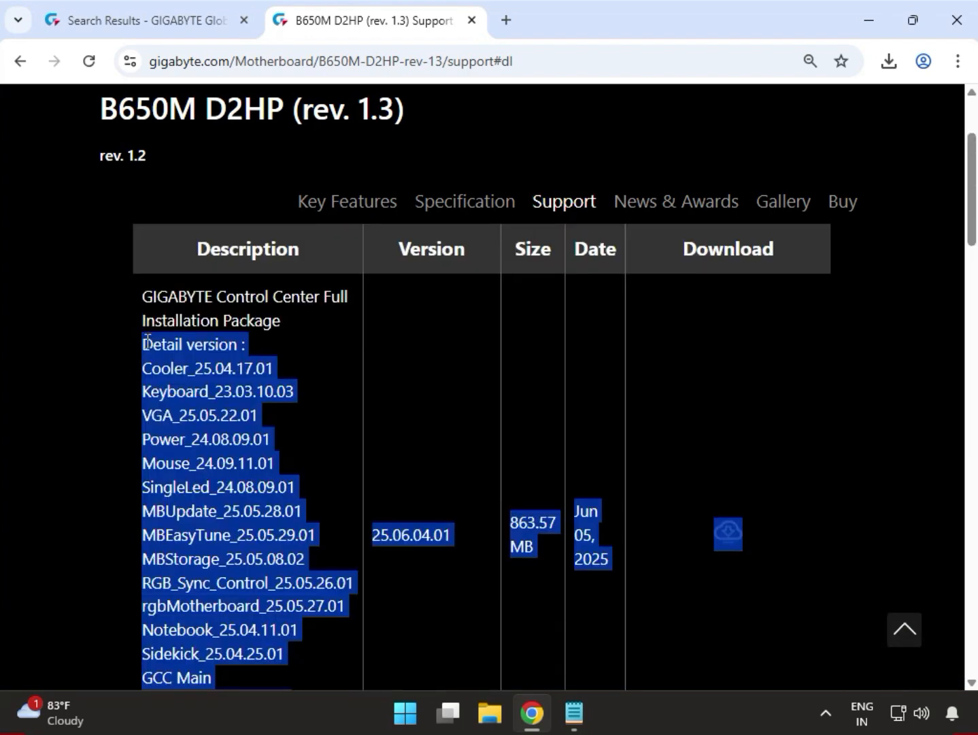
{"action": "scroll", "coordinate": [197, 414], "scroll_direction": "up", "scroll_amount": 5}
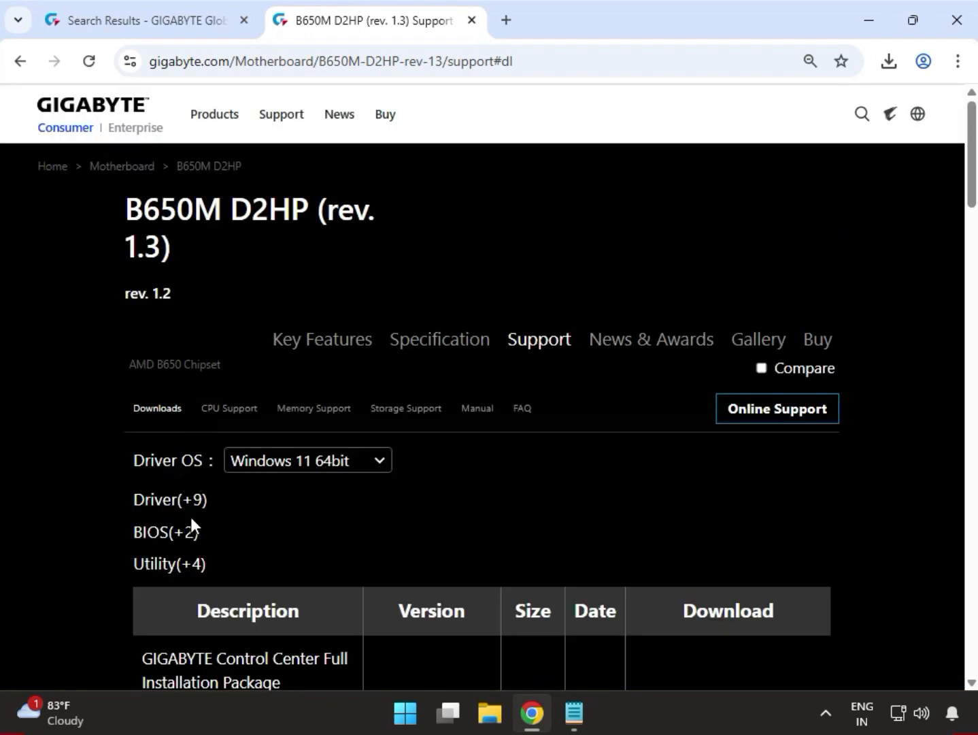
{"action": "left_click", "coordinate": [178, 504]}
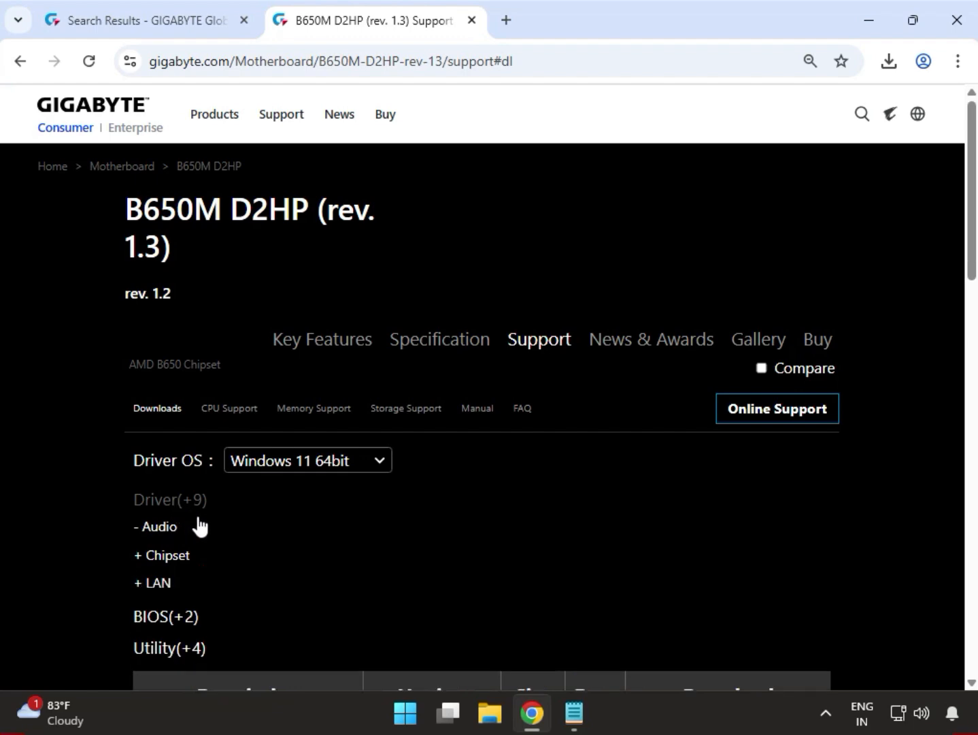
{"action": "scroll", "coordinate": [177, 531], "scroll_direction": "down", "scroll_amount": 5}
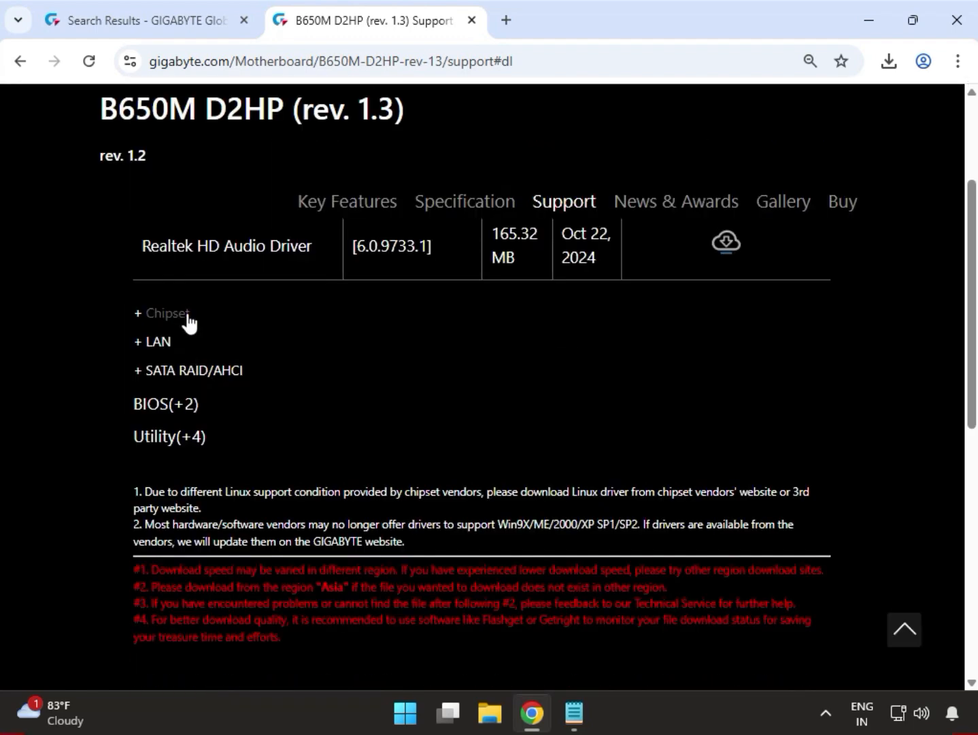
{"action": "left_click_drag", "start_coordinate": [192, 313], "coordinate": [145, 315]}
{"action": "left_click", "coordinate": [163, 316]}
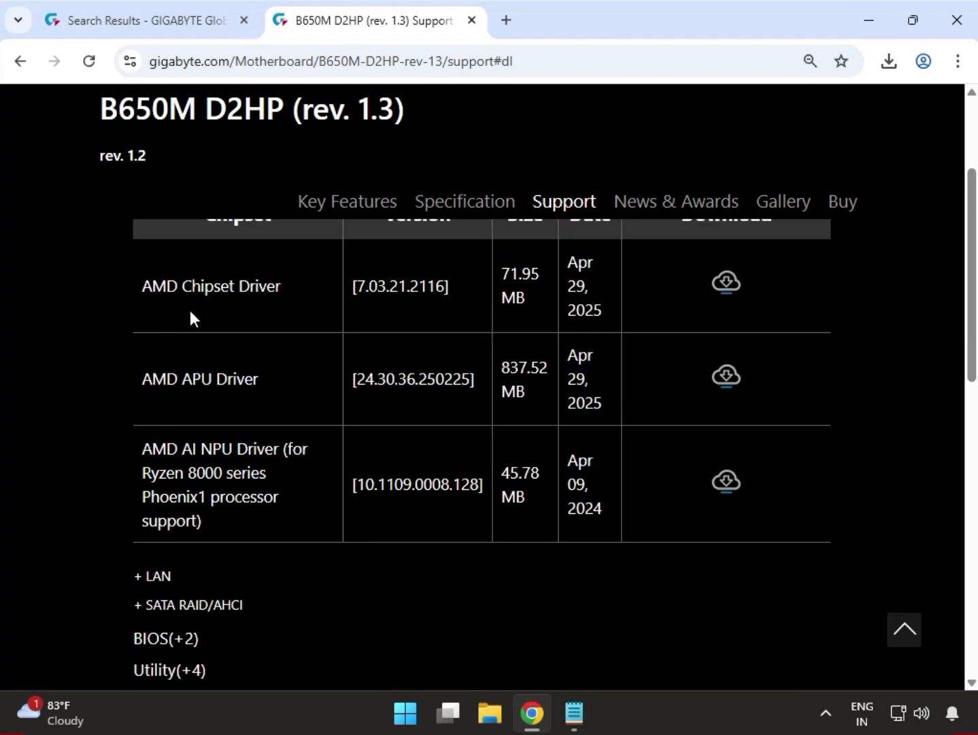
- Download the AMD Chipset Driver, version 7.03.21.2116, from the Chipset table and open the downloaded mb_driver_597_chipset_7.03.21.2116.zip archive
{"action": "left_click_drag", "start_coordinate": [170, 286], "coordinate": [249, 287]}
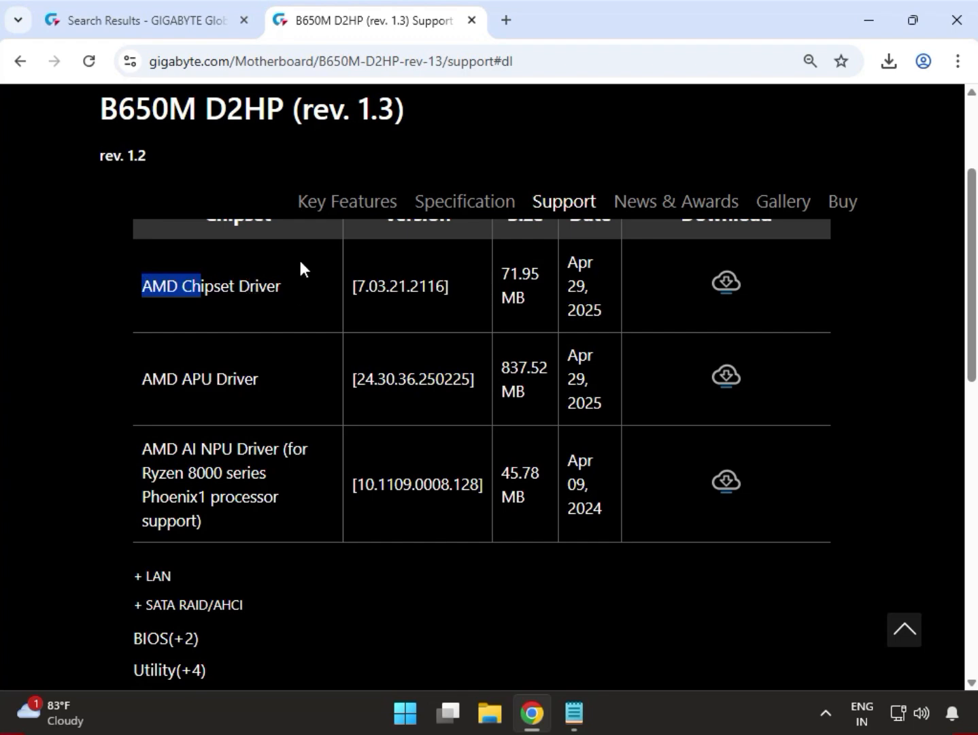
{"action": "left_click", "coordinate": [728, 286]}
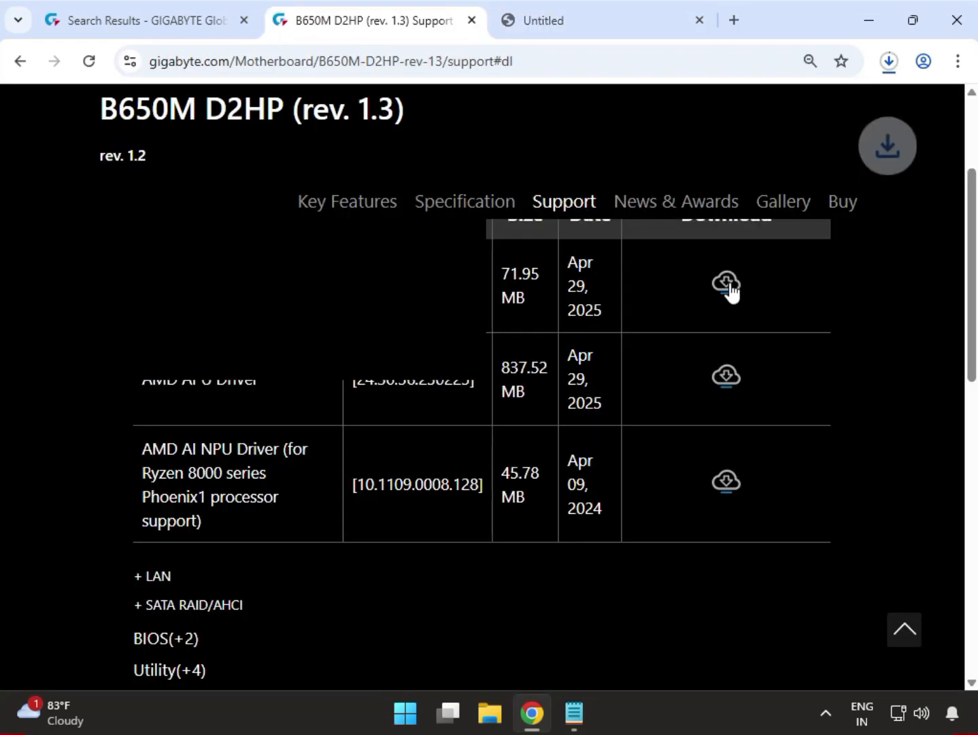
{"action": "left_click", "coordinate": [885, 75]}
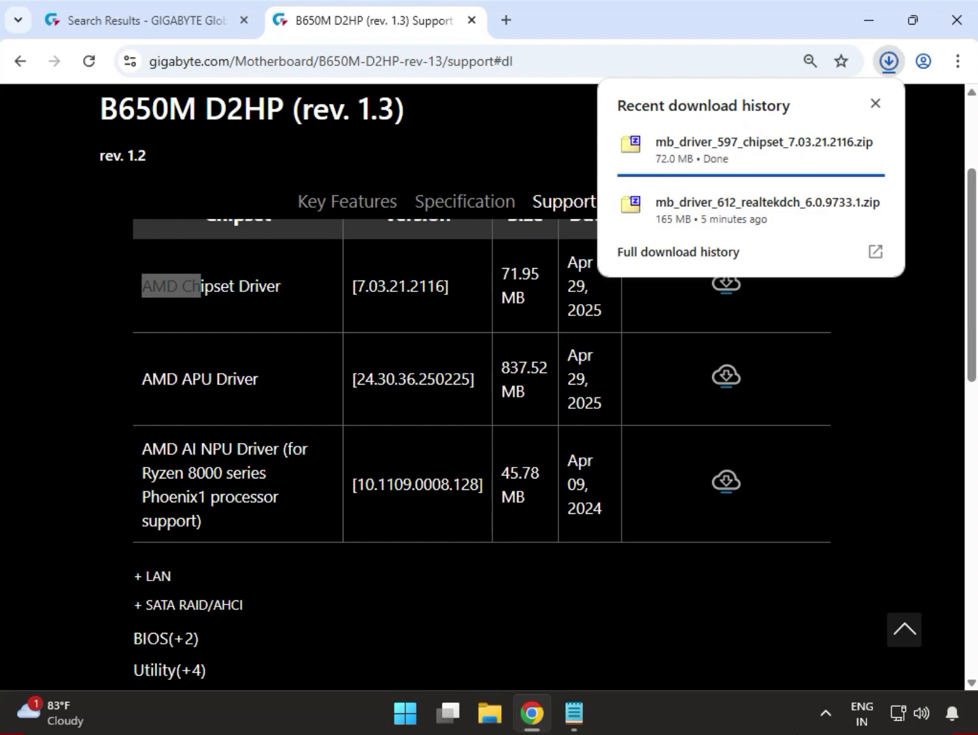
{"action": "left_click", "coordinate": [717, 170]}
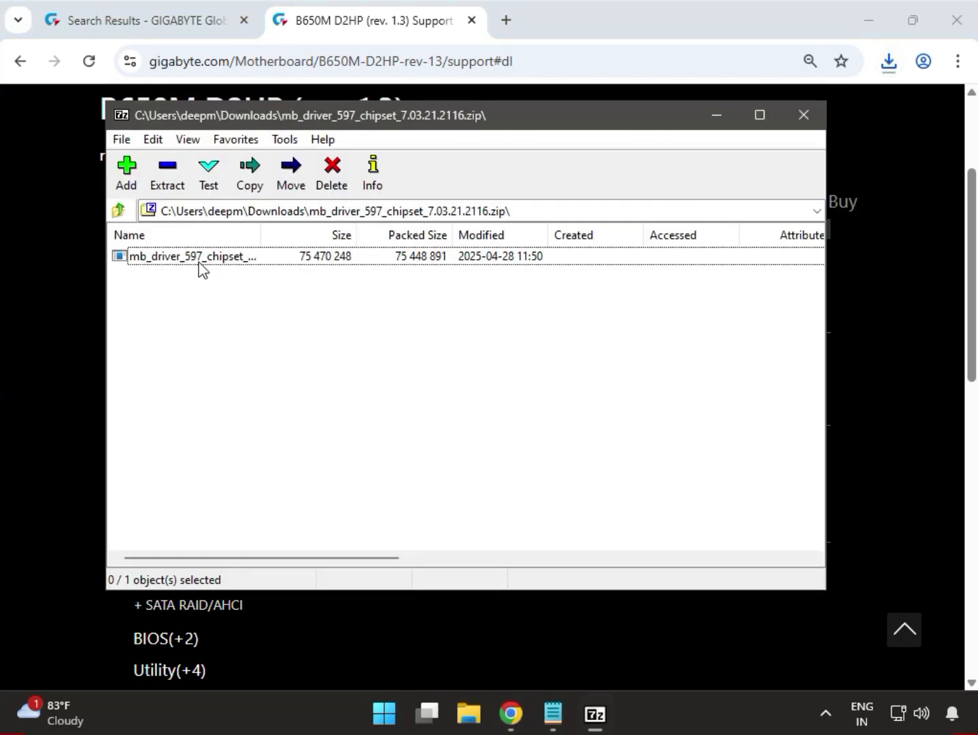
- Try to install the chipset driver from the archive, allowing it to make changes, and close the installer and the archive
{"action": "double_click", "coordinate": [198, 257]}
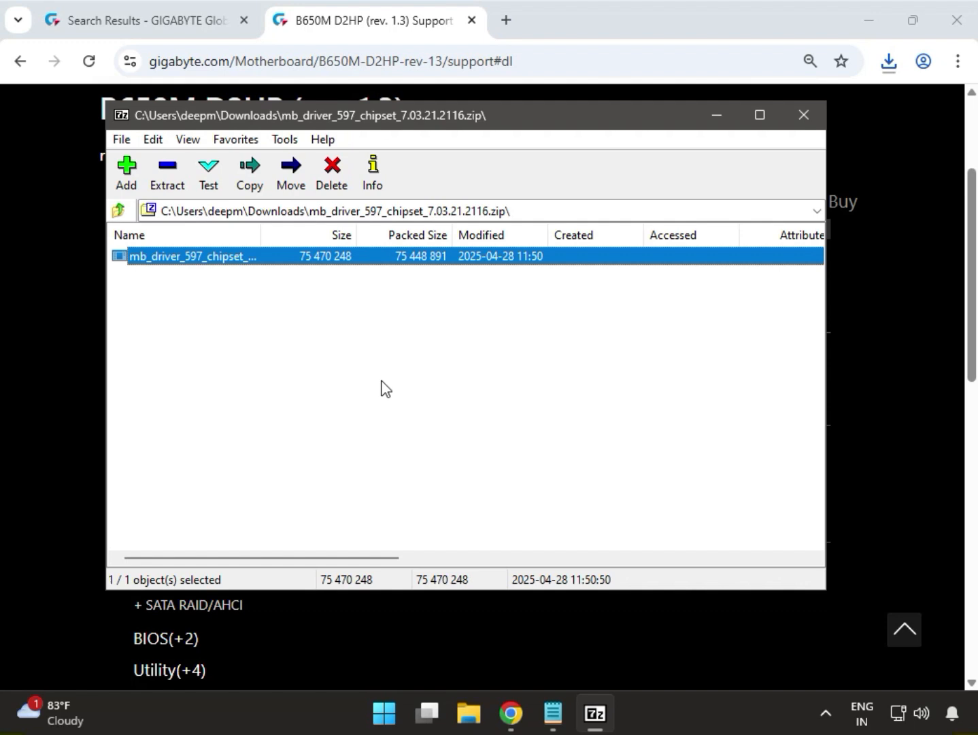
{"action": "double_click", "coordinate": [309, 258]}
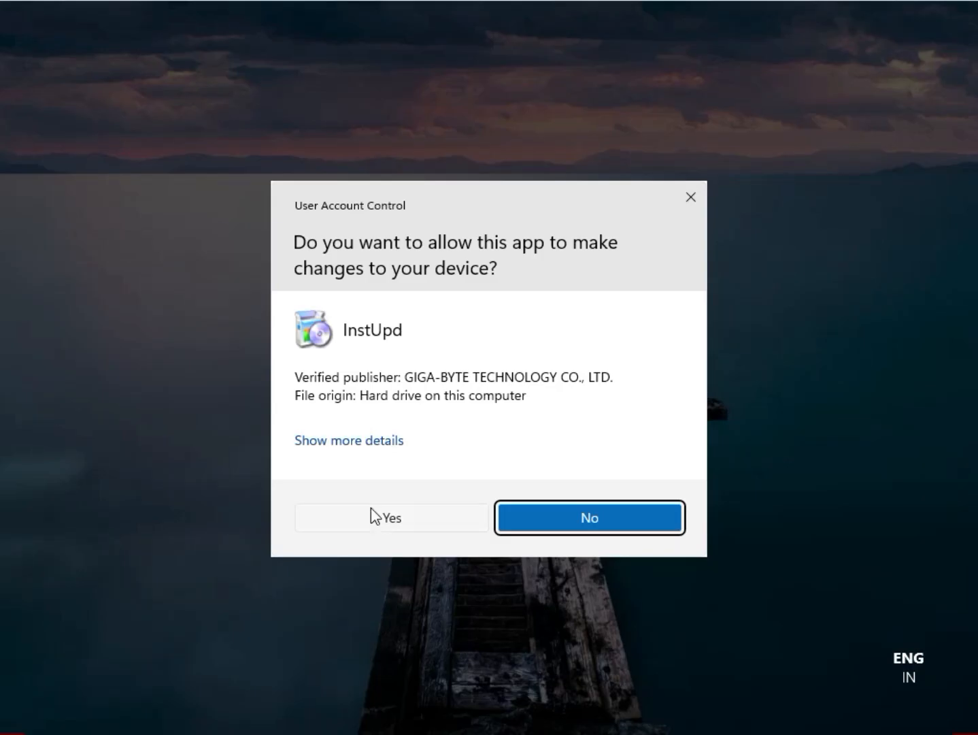
{"action": "left_click", "coordinate": [379, 517]}
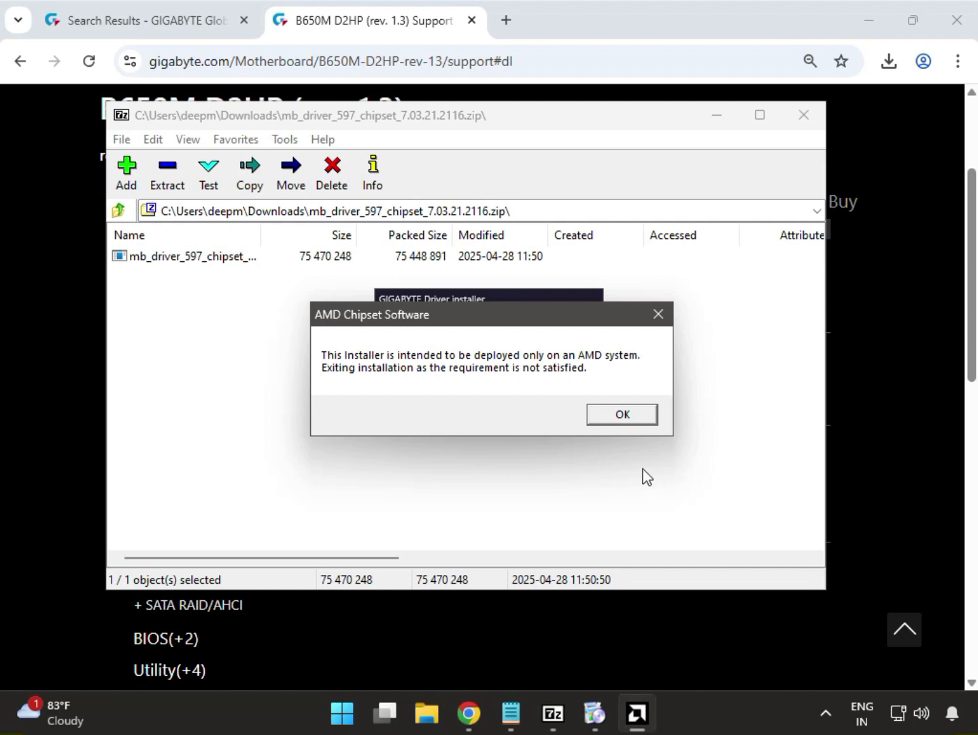
{"action": "left_click", "coordinate": [621, 415]}
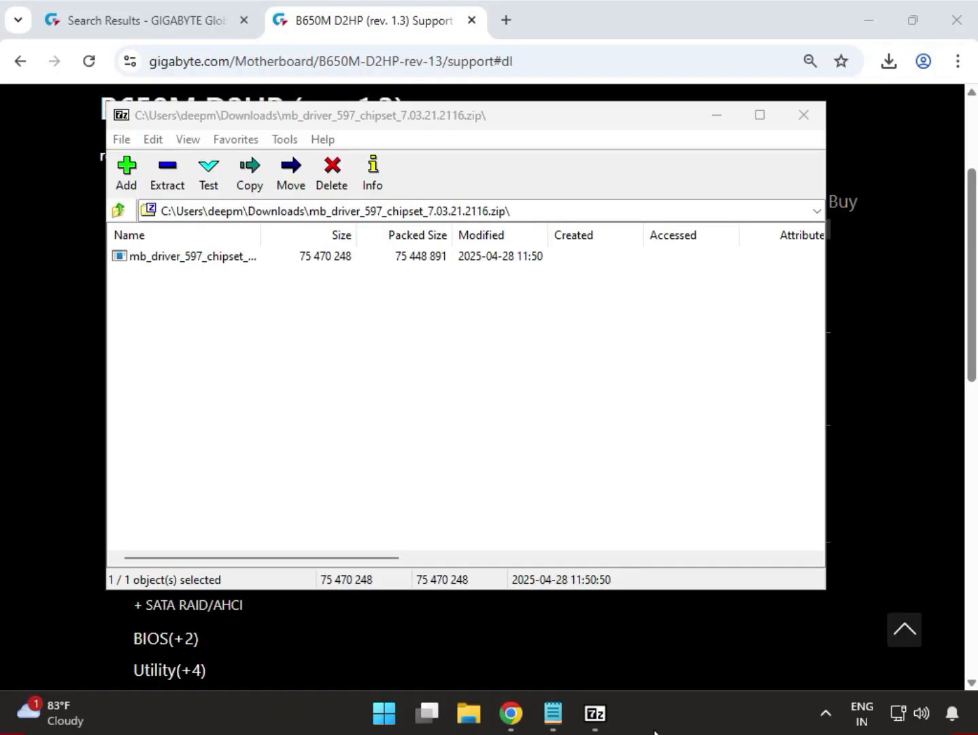
{"action": "left_click", "coordinate": [803, 126]}
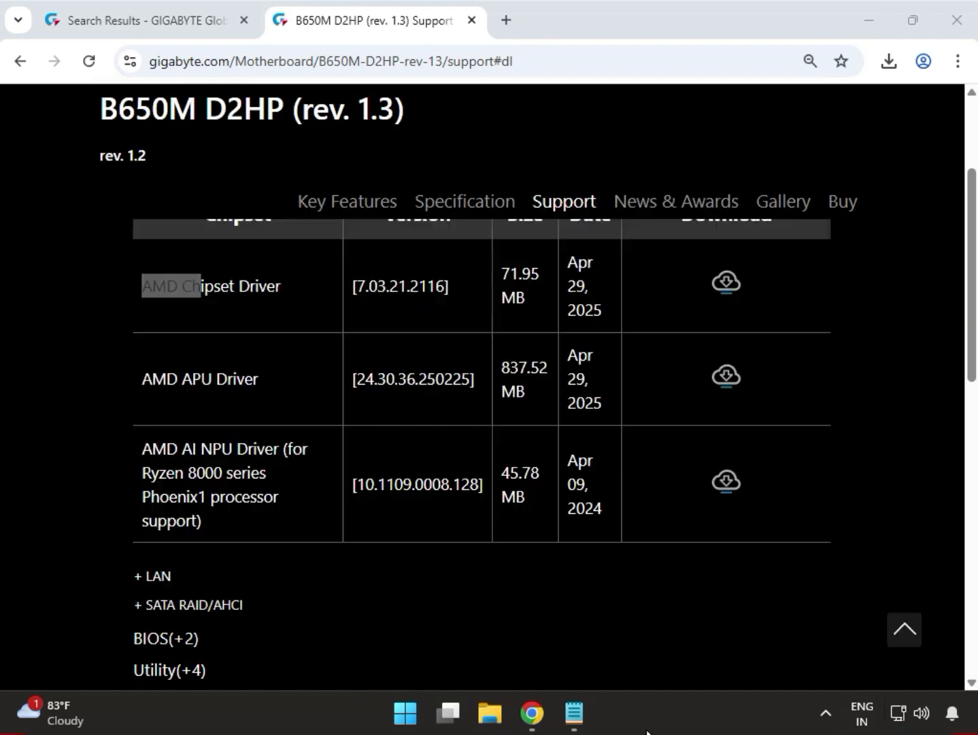
{"action": "left_click", "coordinate": [879, 323]}
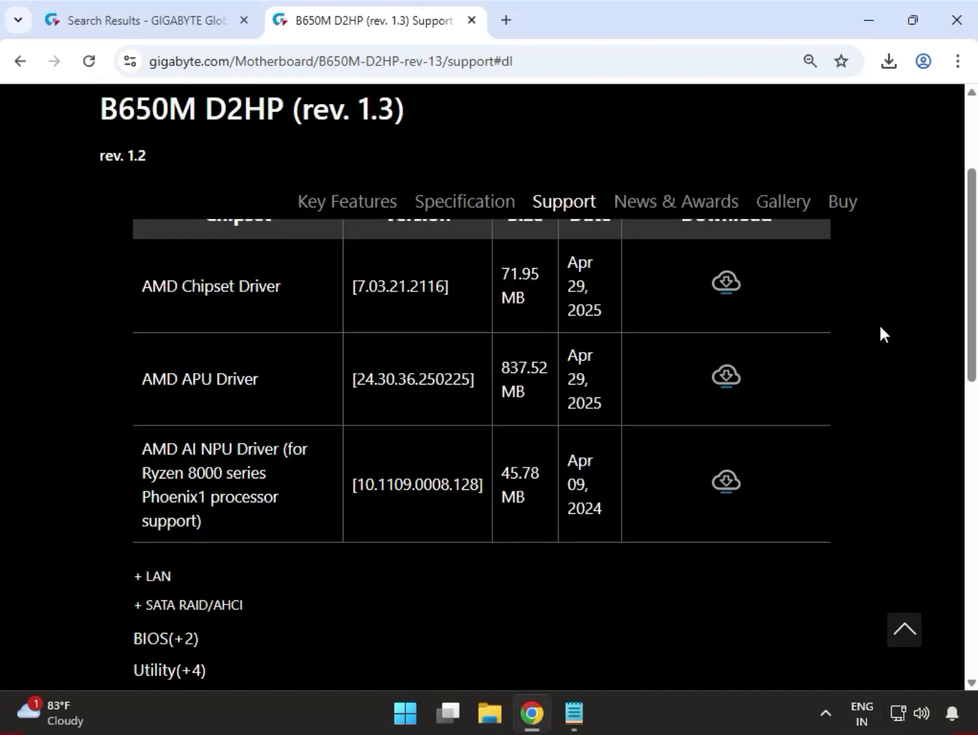
- Expand the LAN category of the driver list and download the Realtek LAN Driver, version 11.24.0318.2025
{"action": "scroll", "coordinate": [880, 327], "scroll_direction": "down", "scroll_amount": 1}
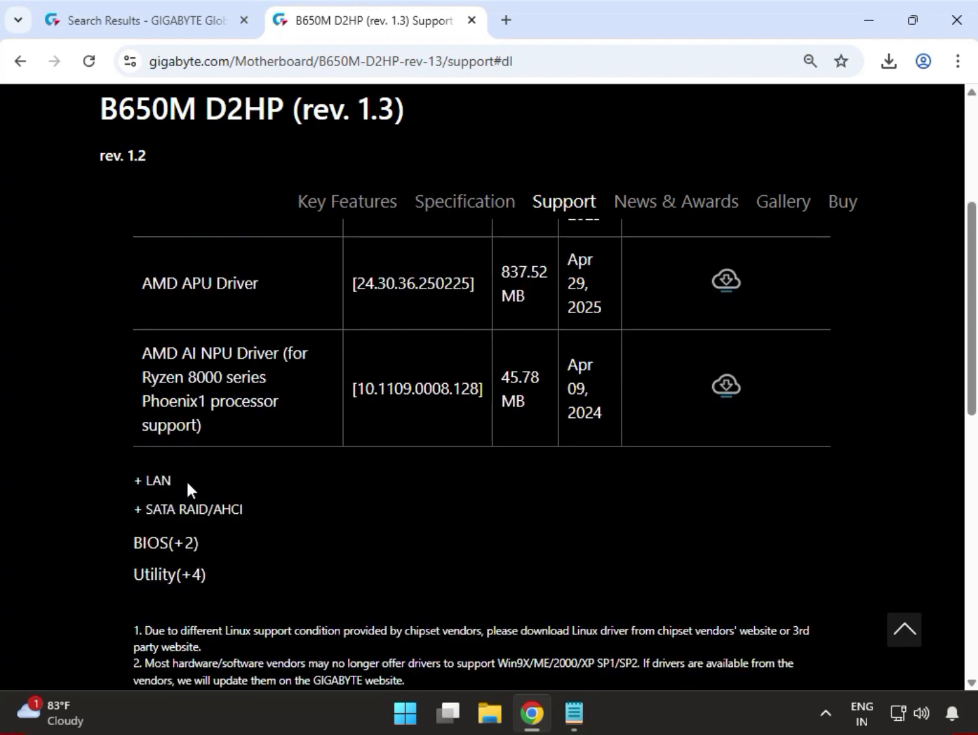
{"action": "left_click", "coordinate": [157, 492]}
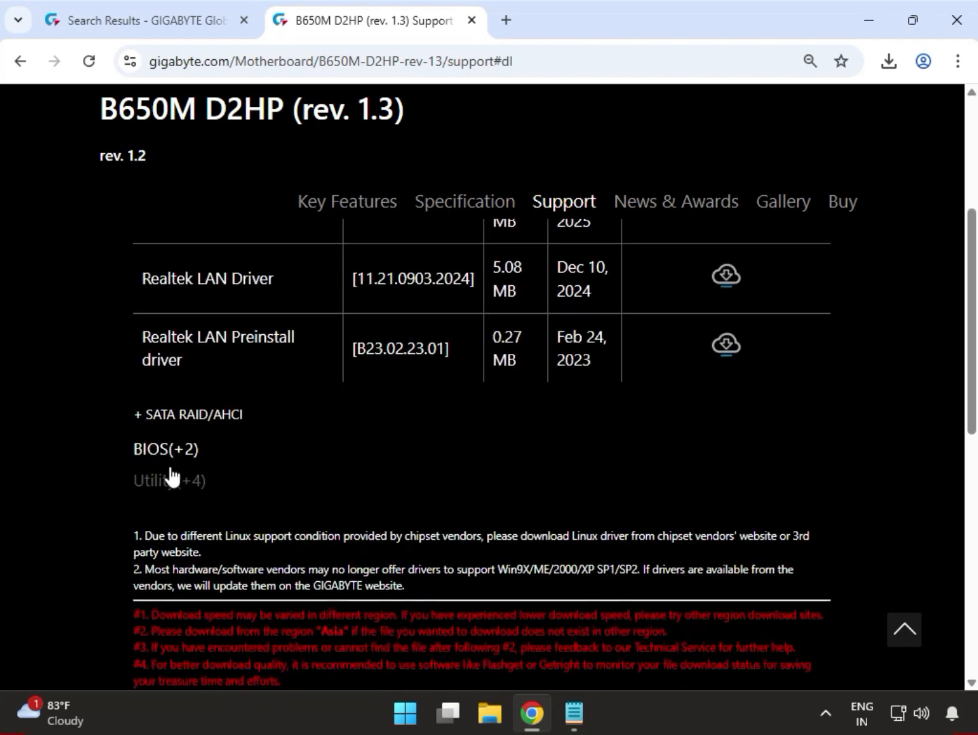
{"action": "scroll", "coordinate": [166, 417], "scroll_direction": "up", "scroll_amount": 1}
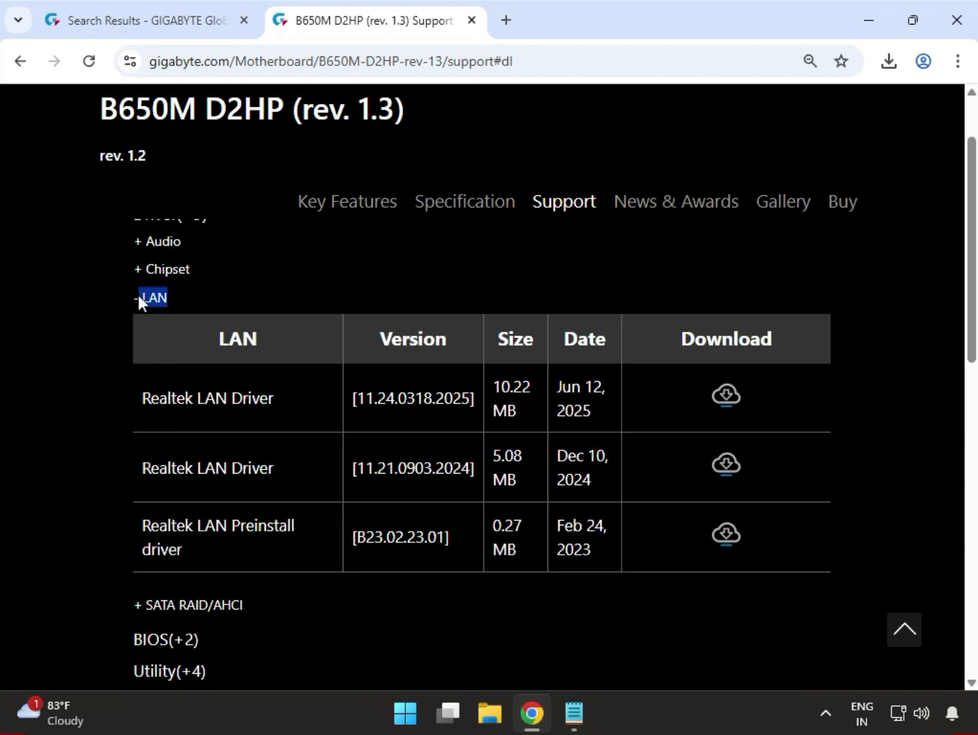
{"action": "left_click_drag", "start_coordinate": [145, 411], "coordinate": [232, 399]}
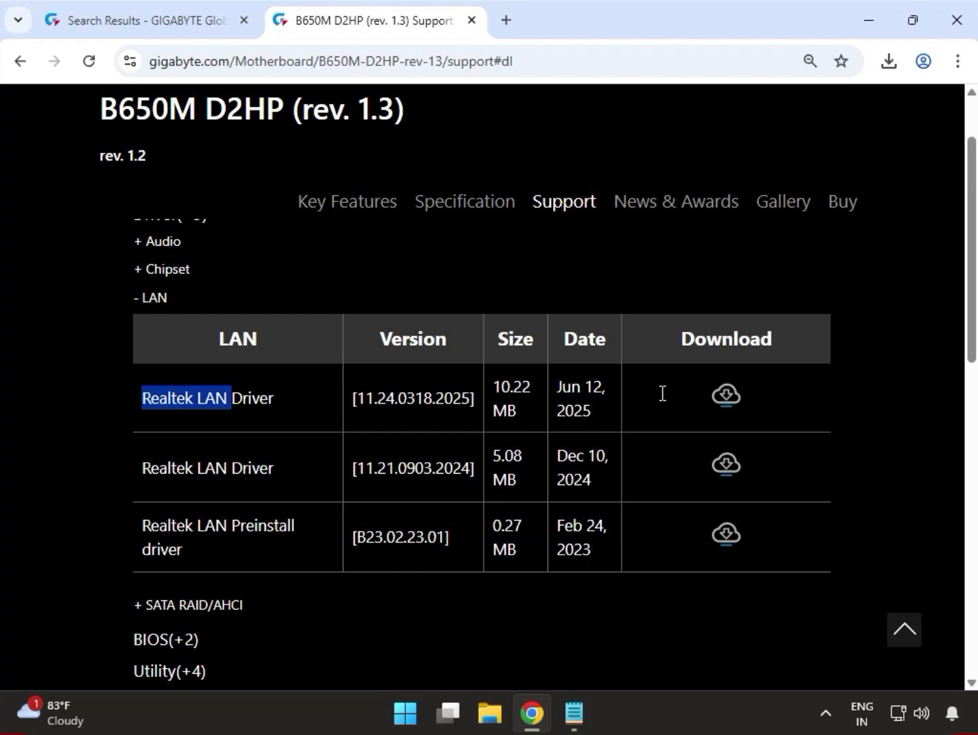
{"action": "left_click", "coordinate": [727, 396]}
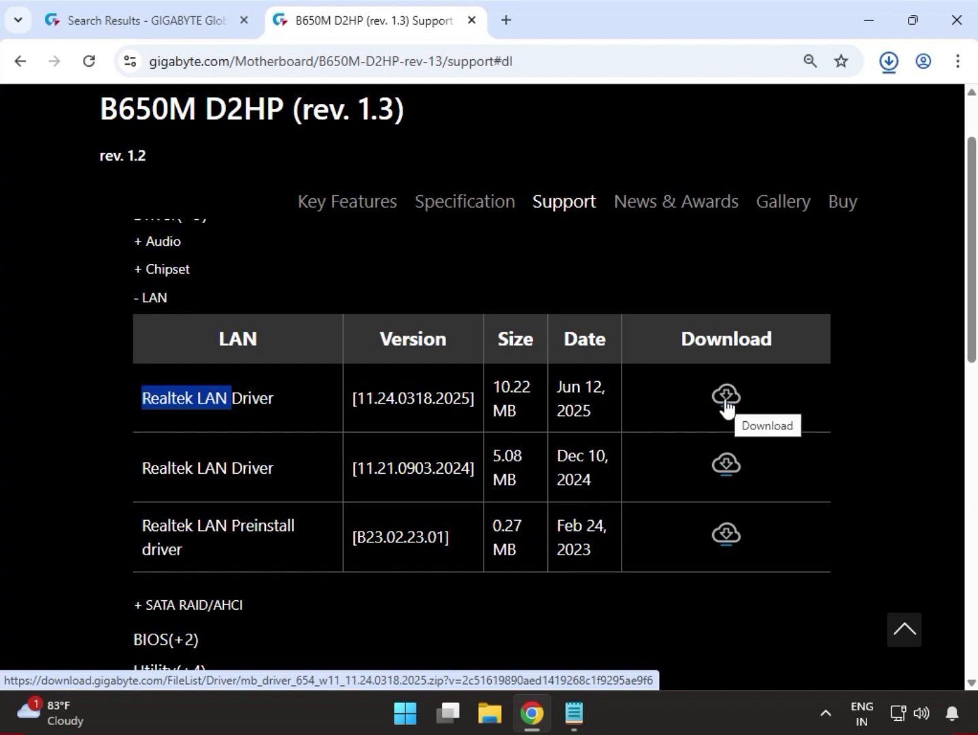
{"action": "left_click", "coordinate": [726, 402]}
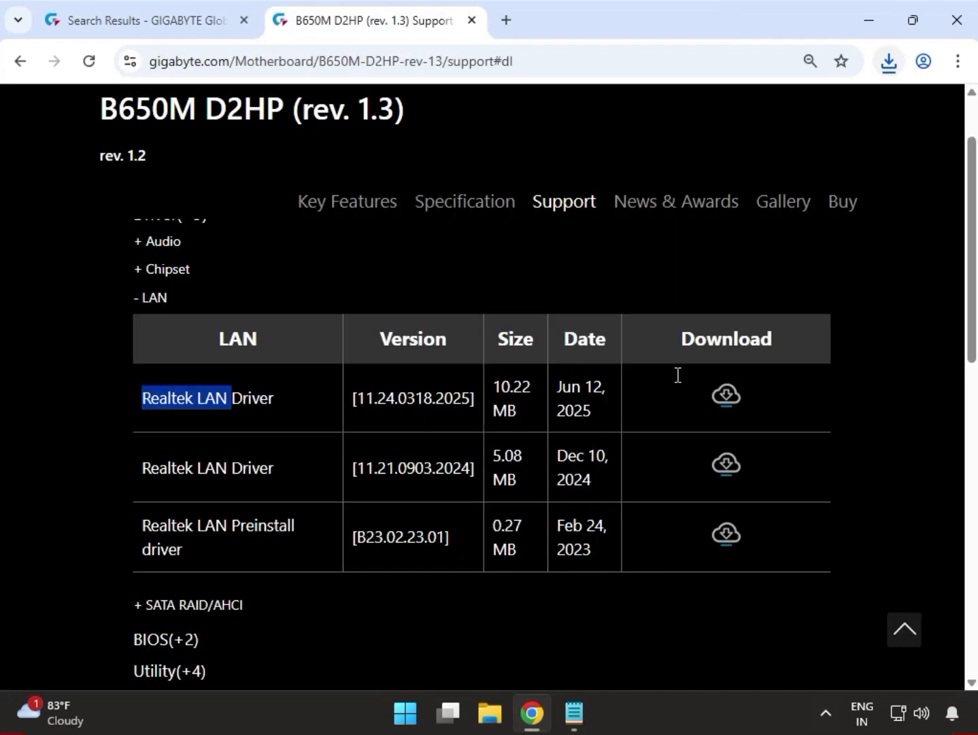
- Run mb_driver_654_w11_11.24.0318.2025.exe from the most recently downloaded LAN driver archive and allow it to make changes to the device
{"action": "left_click", "coordinate": [876, 73]}
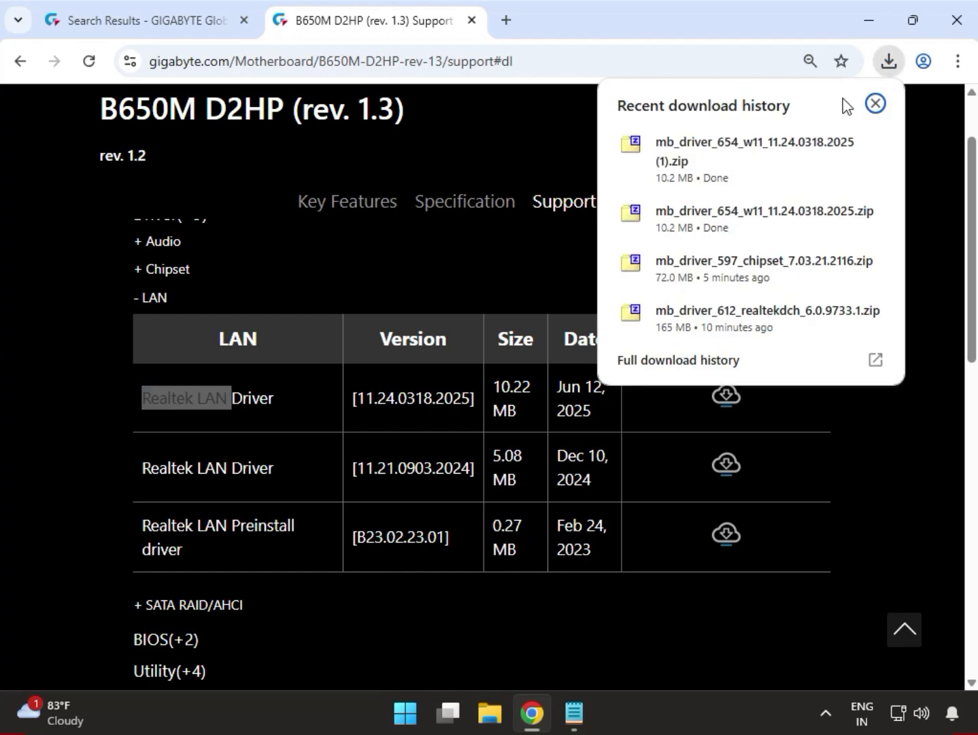
{"action": "left_click", "coordinate": [750, 150]}
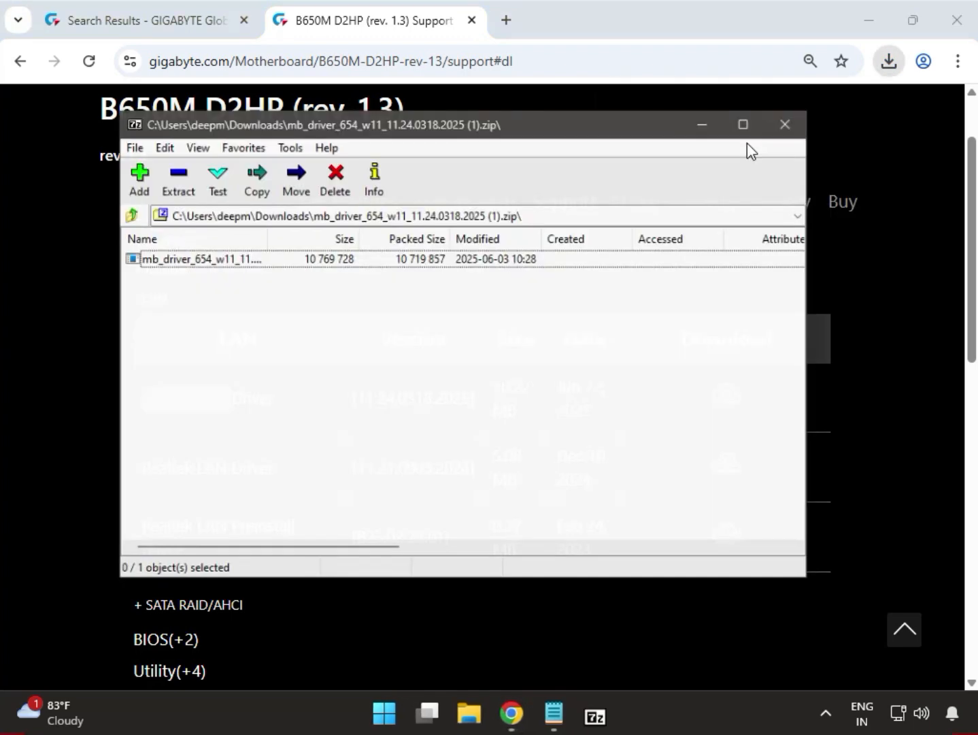
{"action": "left_click", "coordinate": [246, 262]}
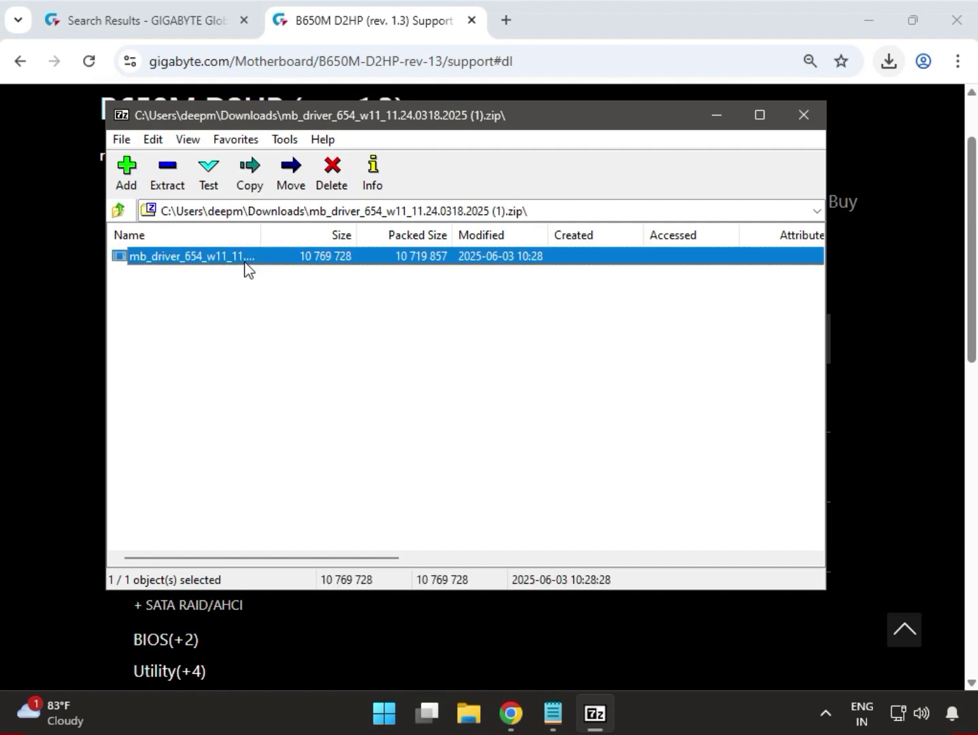
{"action": "left_click_drag", "start_coordinate": [261, 240], "coordinate": [351, 242]}
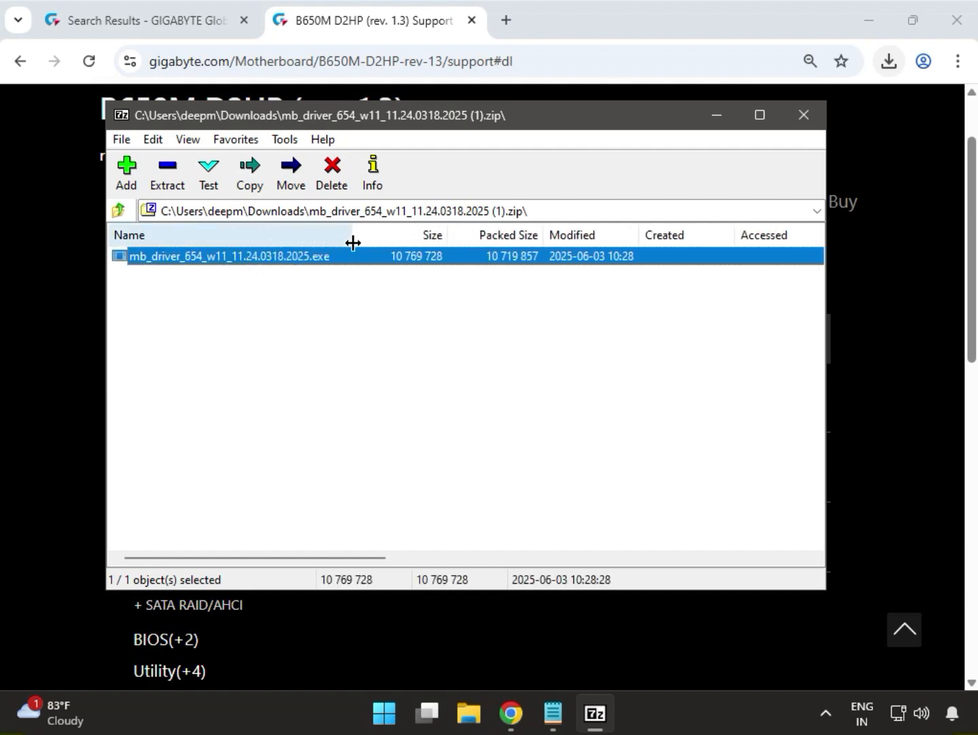
{"action": "double_click", "coordinate": [288, 260]}
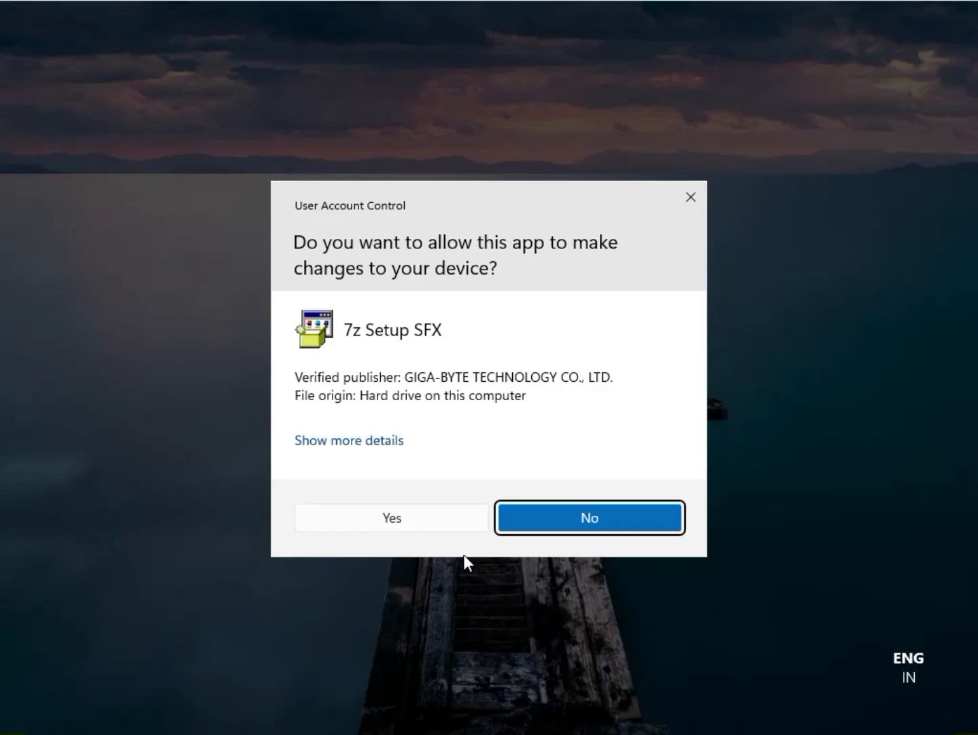
{"action": "left_click", "coordinate": [427, 517]}
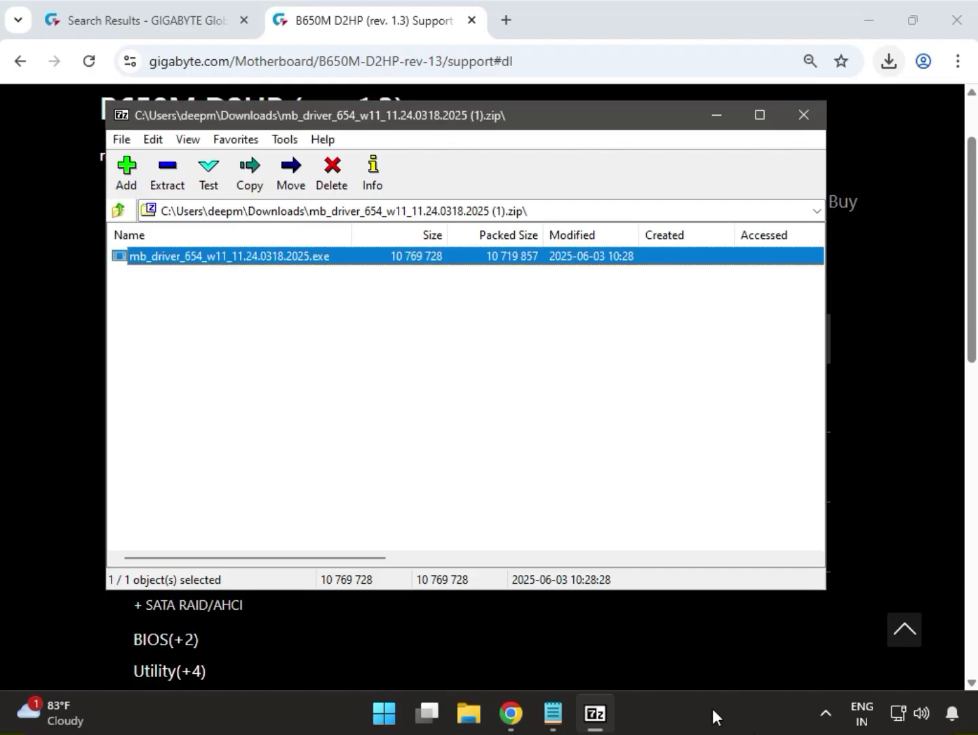